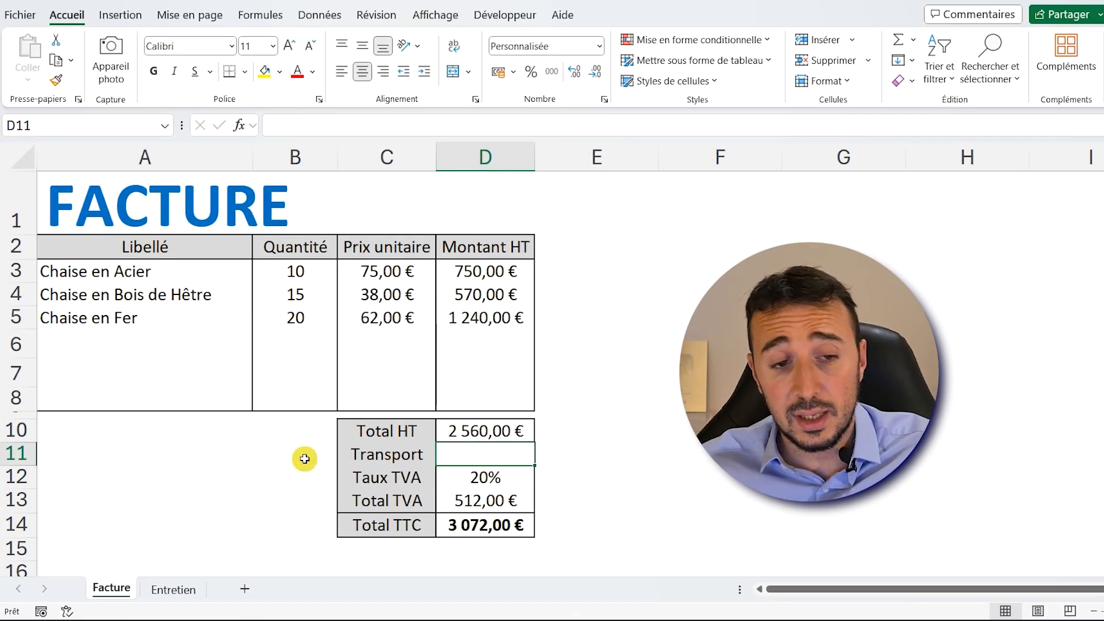
- Insert a checkbox into cell B11, beside the Transport line of the invoice
click(305, 459)
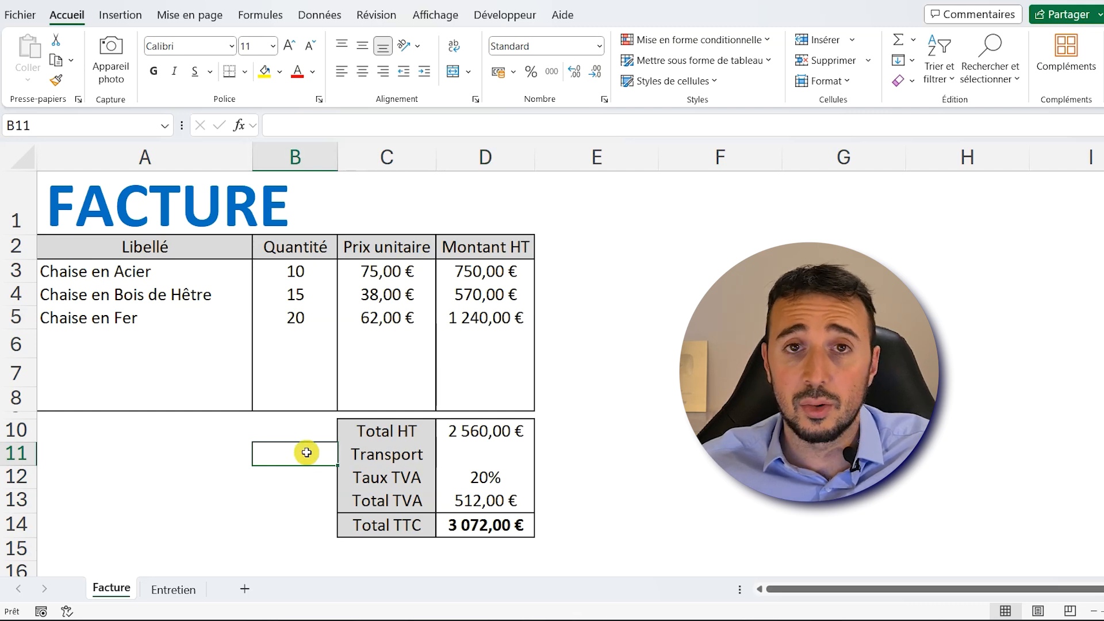
click(469, 457)
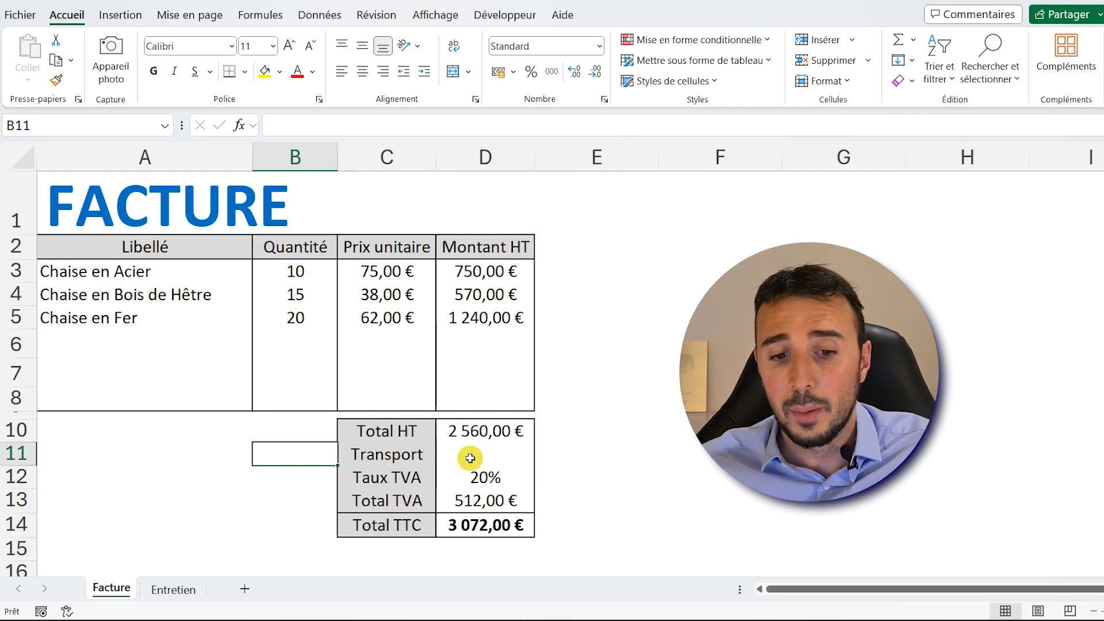
click(317, 457)
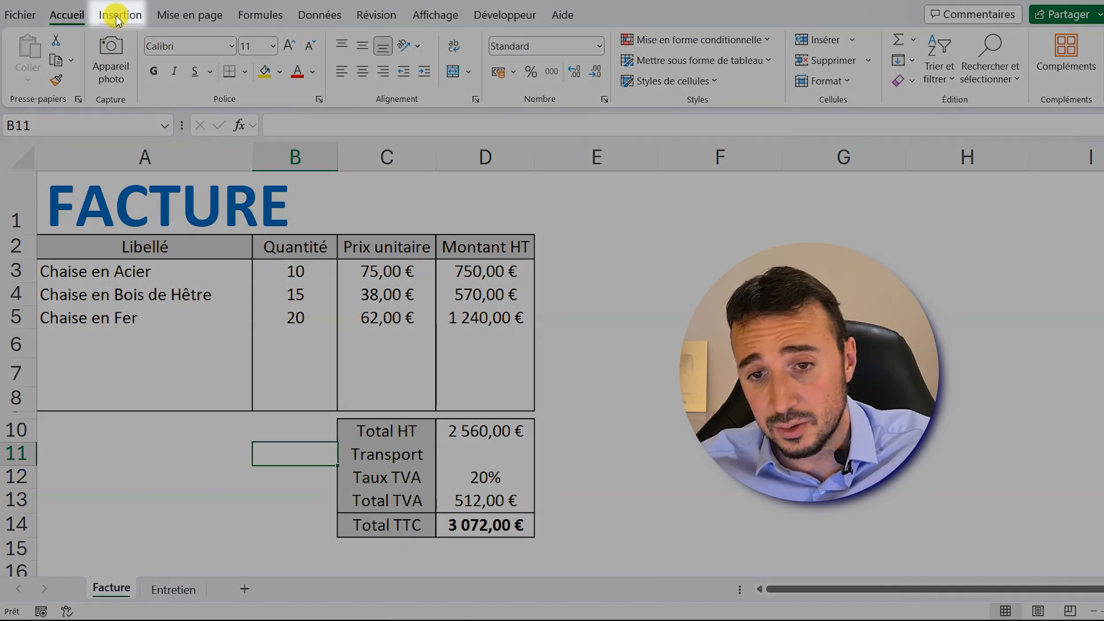
click(118, 17)
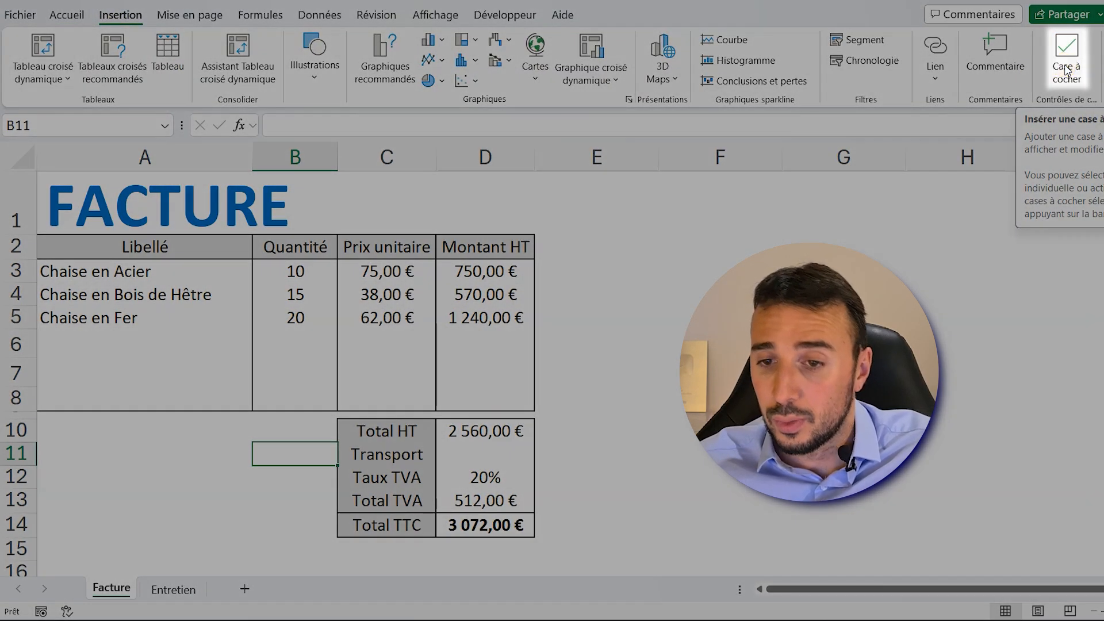
click(1065, 69)
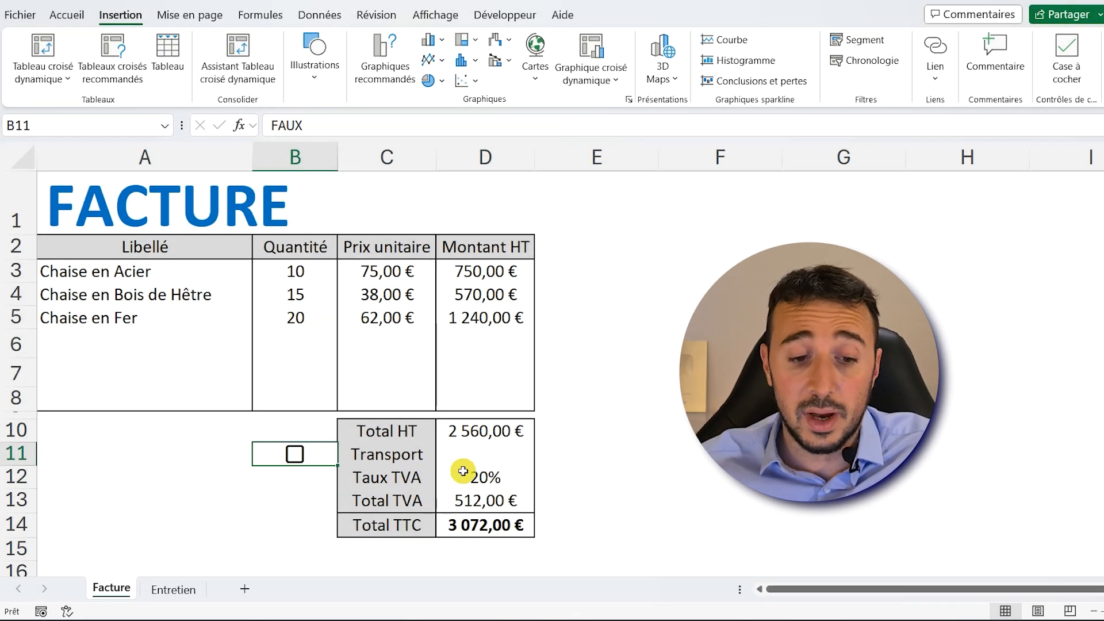
- Test the Transport checkbox in B11 by ticking and unticking it
click(295, 454)
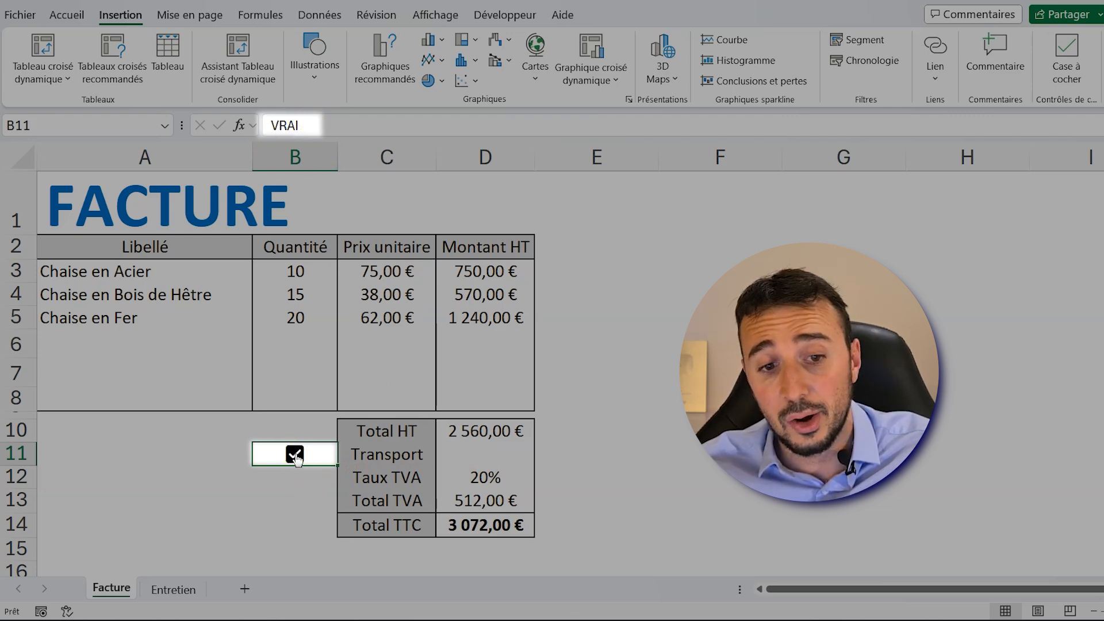
click(294, 454)
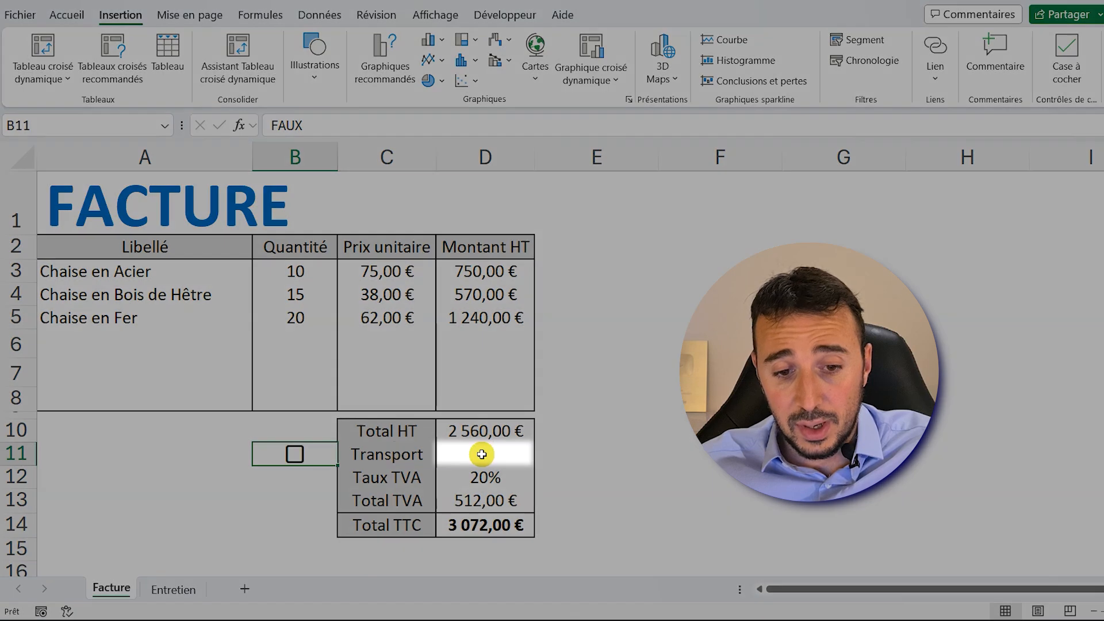
click(470, 452)
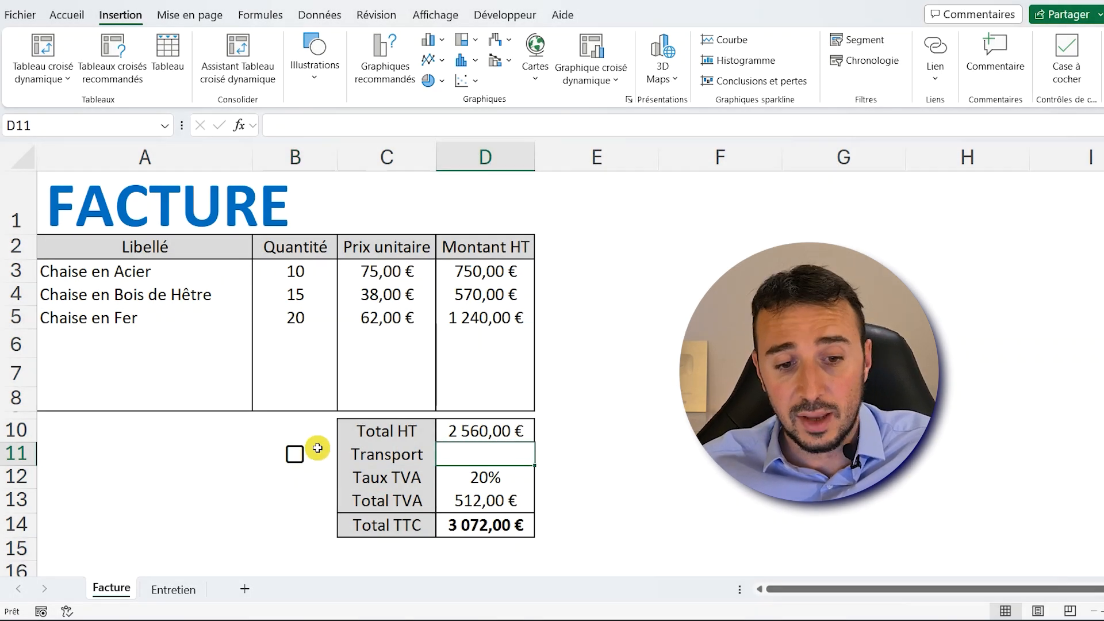
- Right-align the checkbox in cell B11
click(318, 448)
click(72, 21)
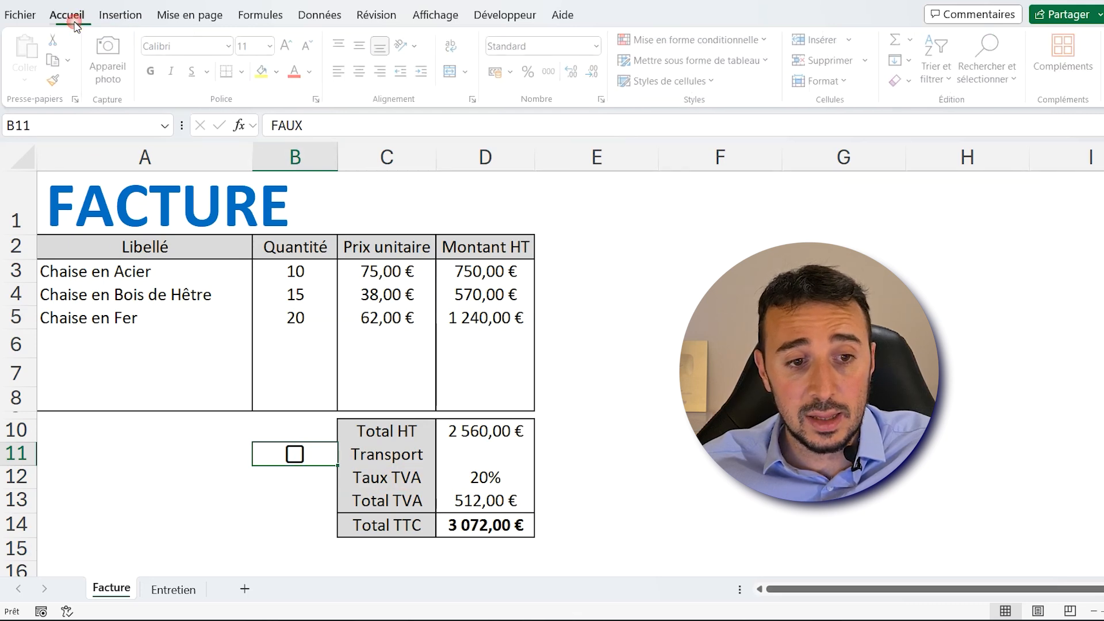
click(382, 72)
- Enter the formula =SI(B11;150;0) in the Transport amount cell D11
click(478, 454)
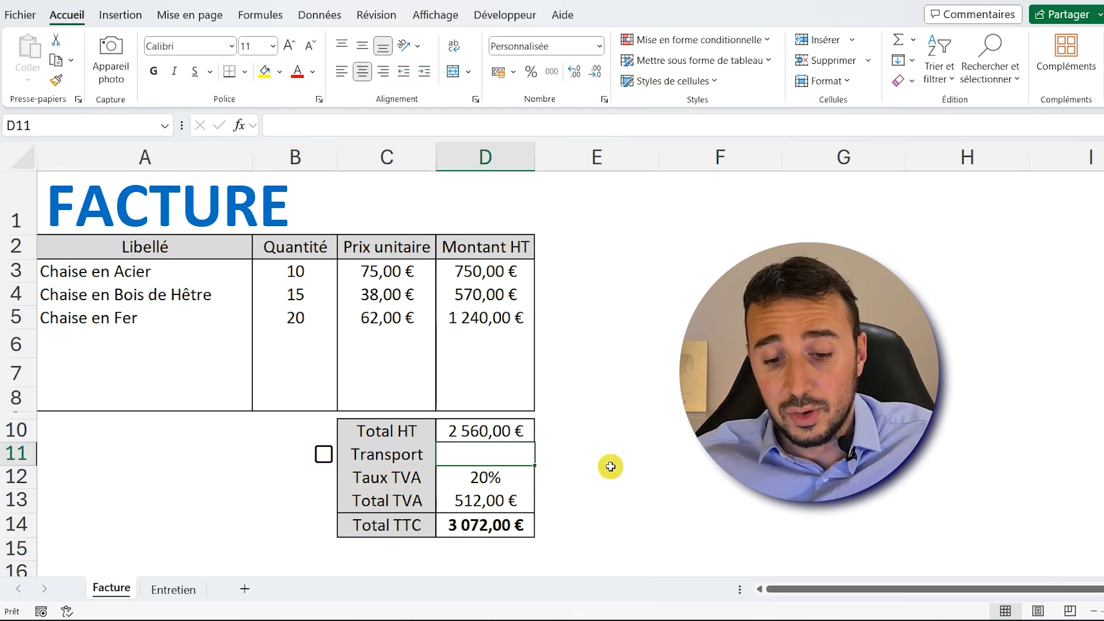
text(=)
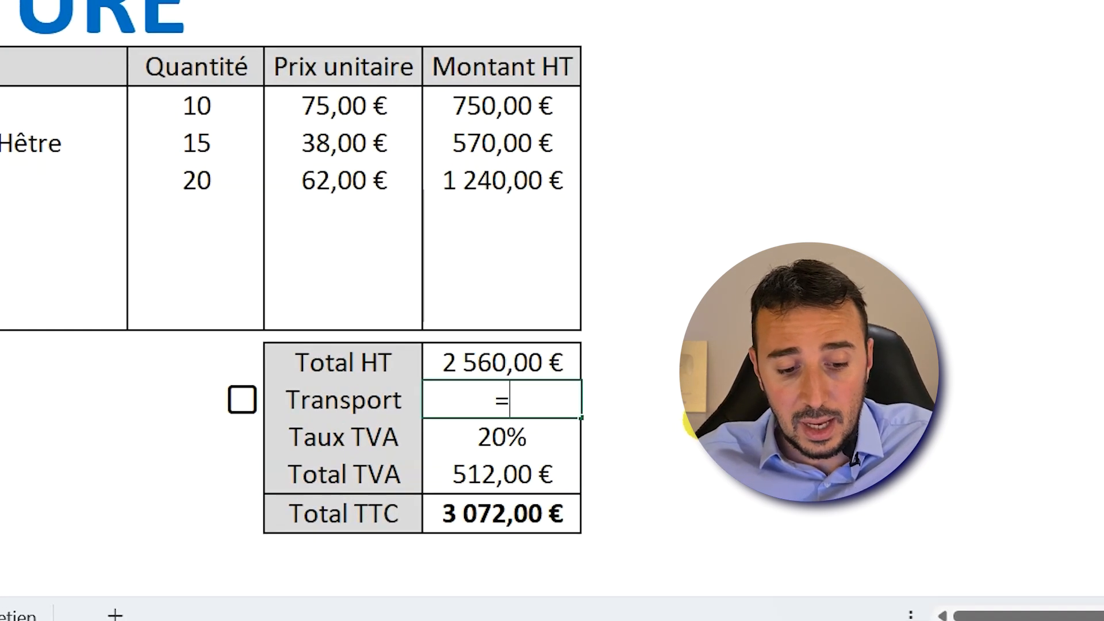
text(SI()
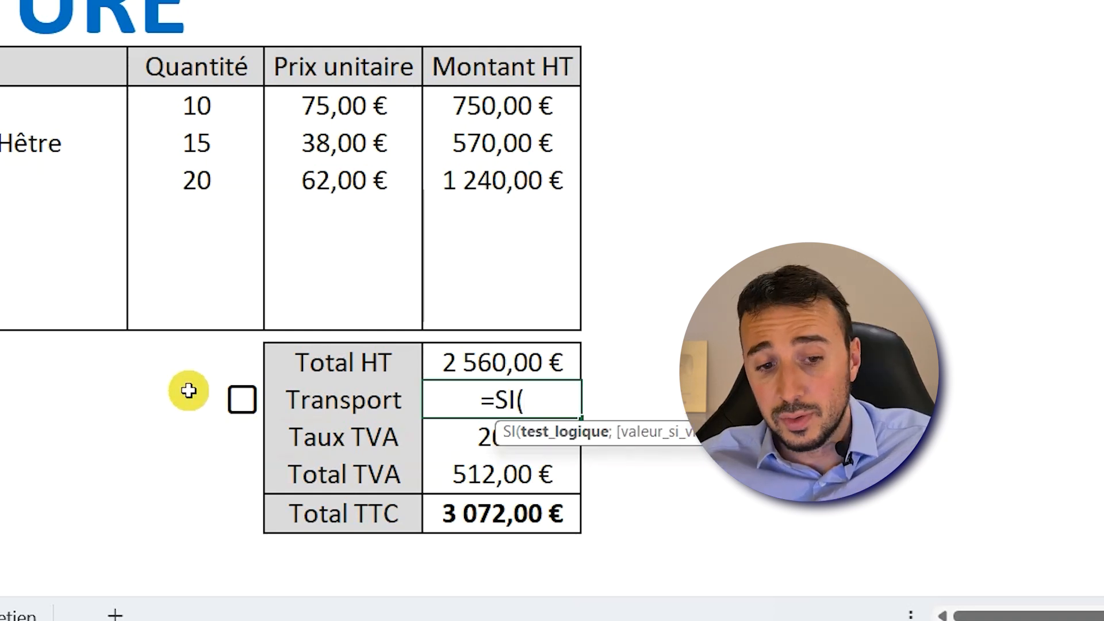
click(190, 393)
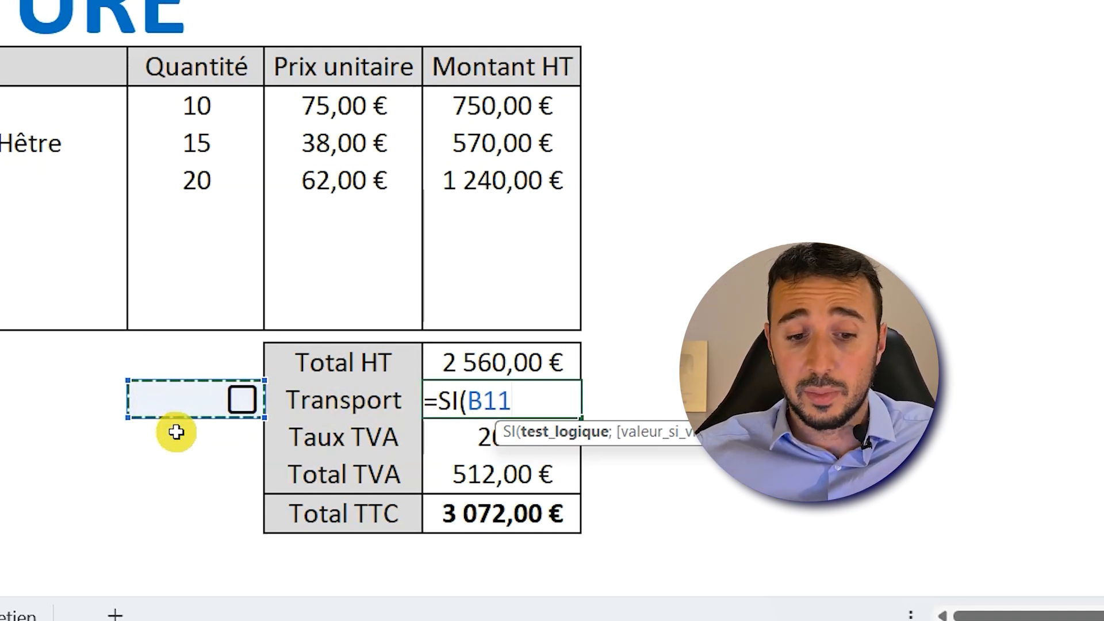
text(;)
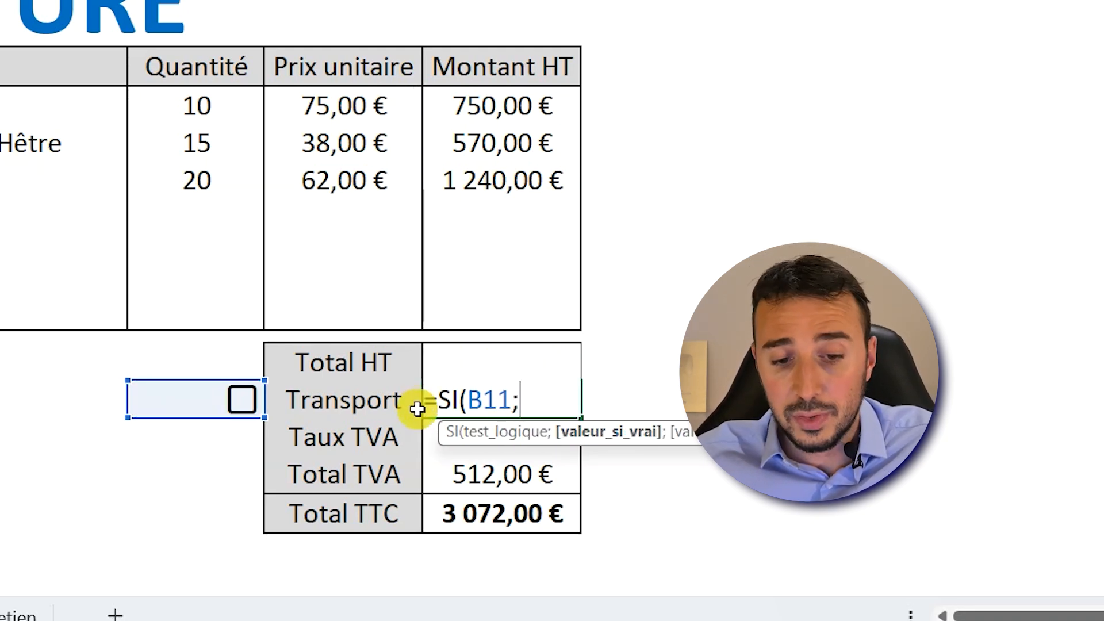
text(150)
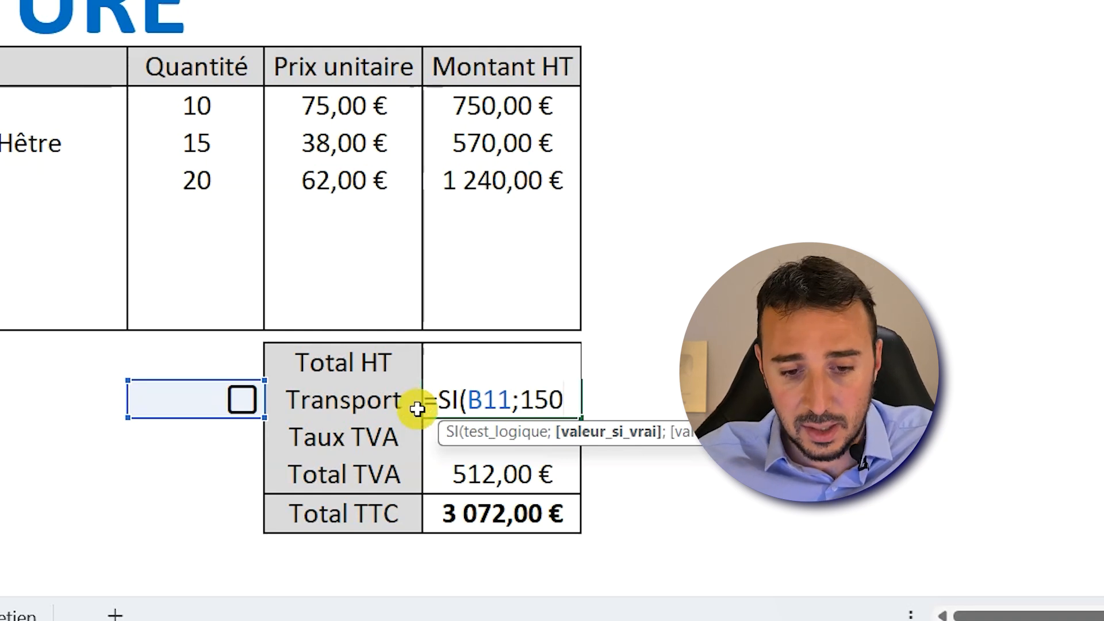
text(;)
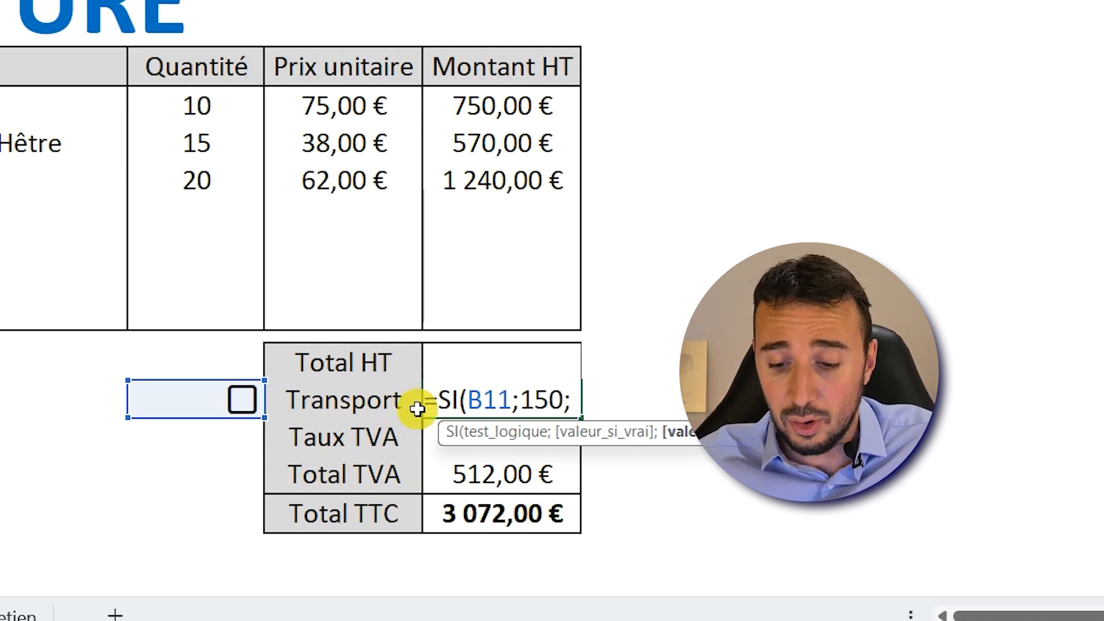
text(0))
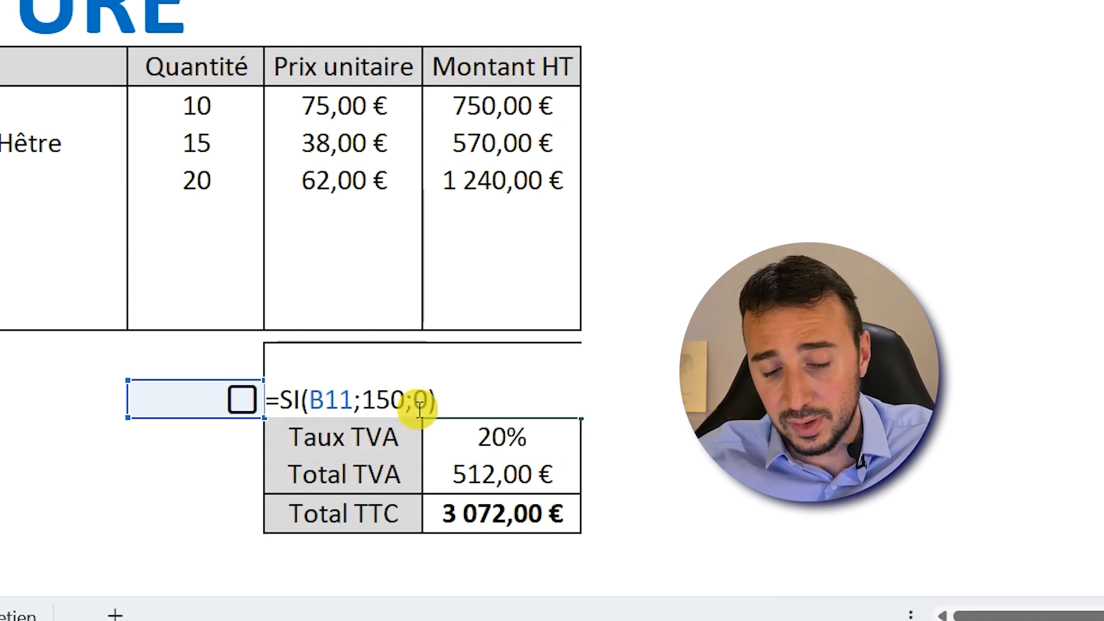
key(Return)
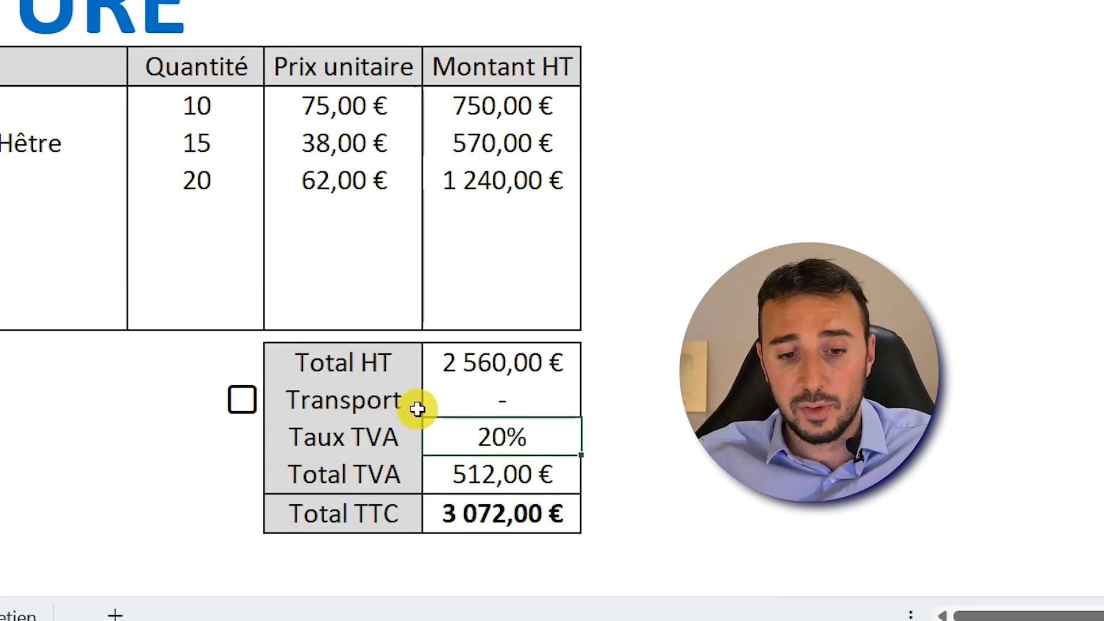
- Check the Transport amount with the B11 checkbox ticked, and leave the checkbox unticked
click(242, 399)
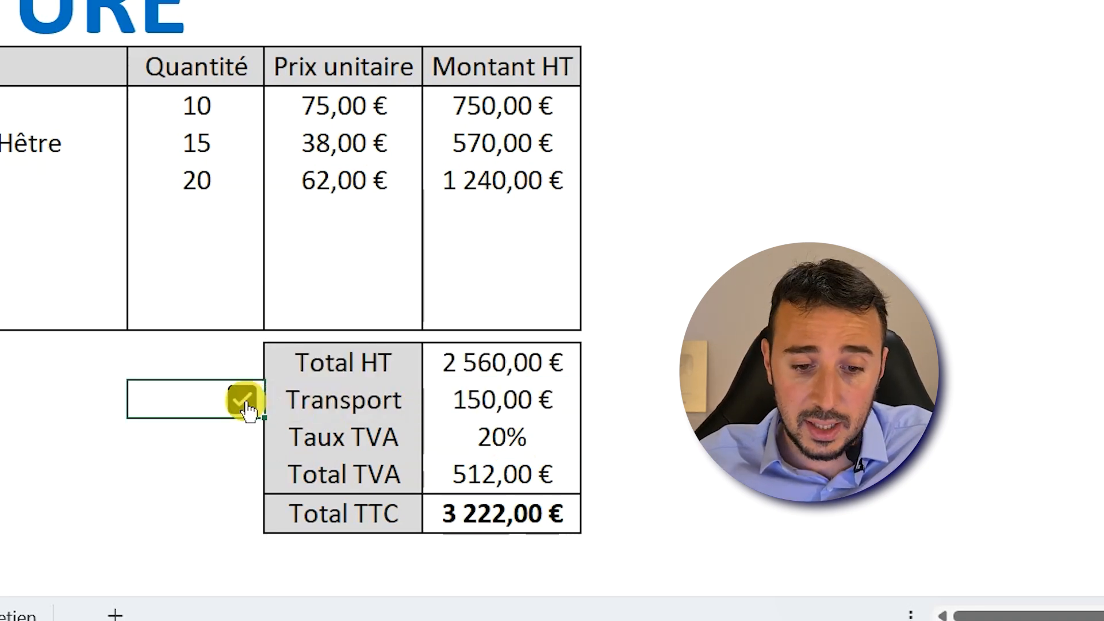
click(507, 397)
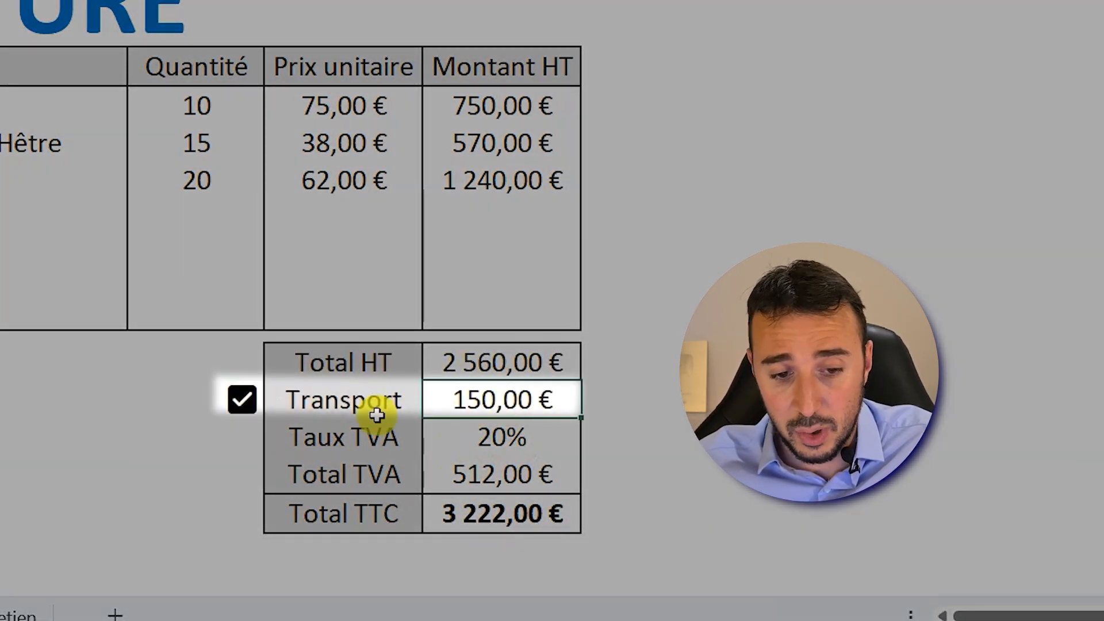
click(246, 403)
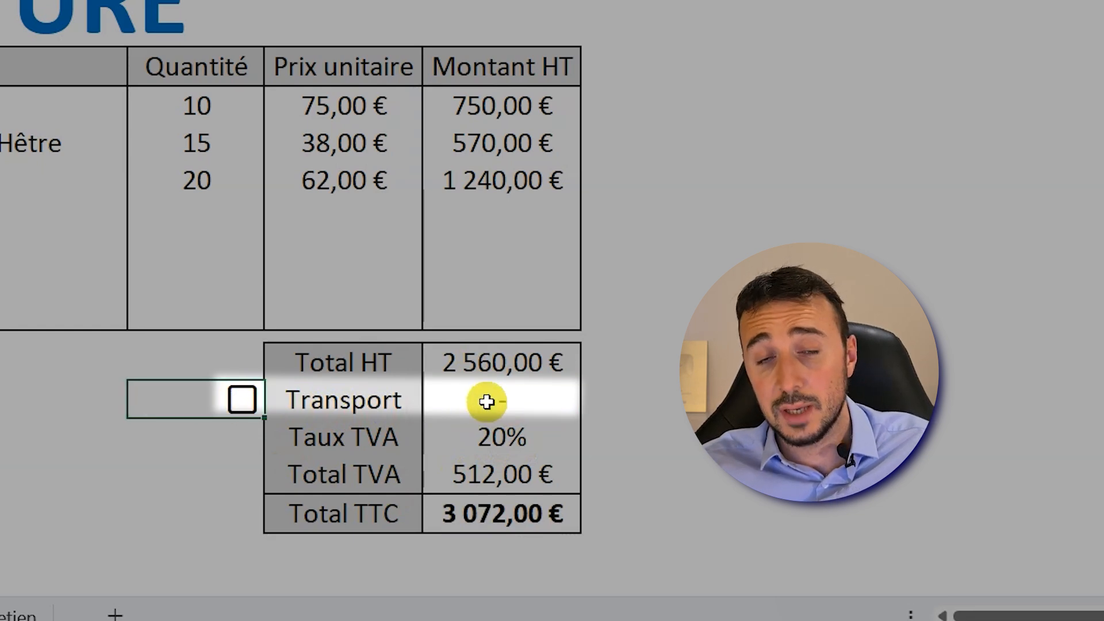
- On the Entretien sheet, insert checkboxes into C3:D12 for all candidates under BTS CG and + 5 ans exp
click(17, 614)
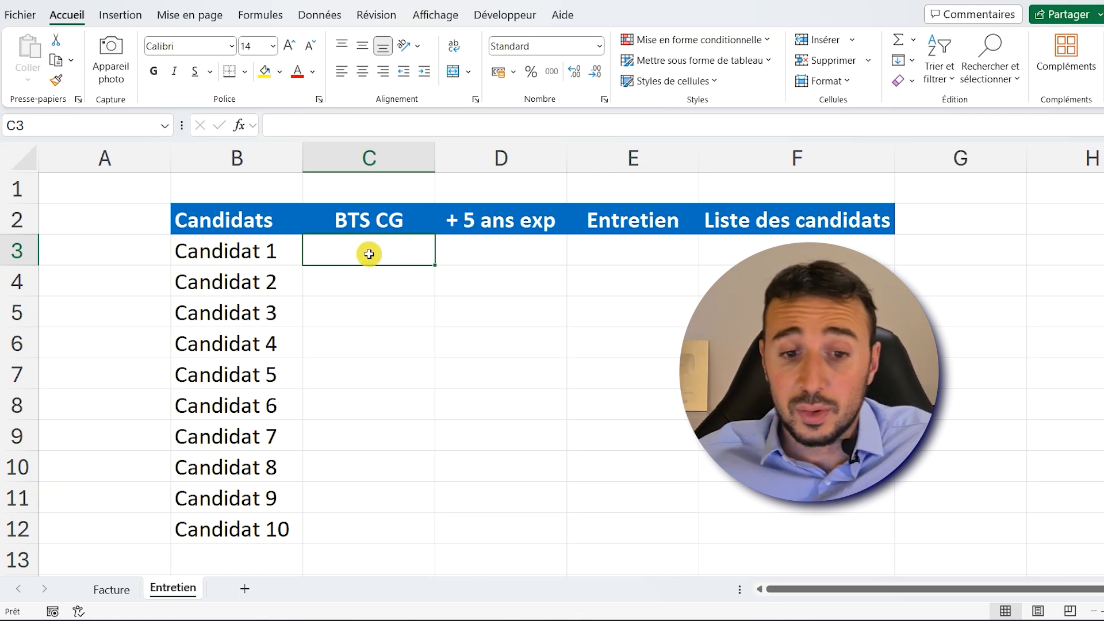
drag(369, 253, 481, 543)
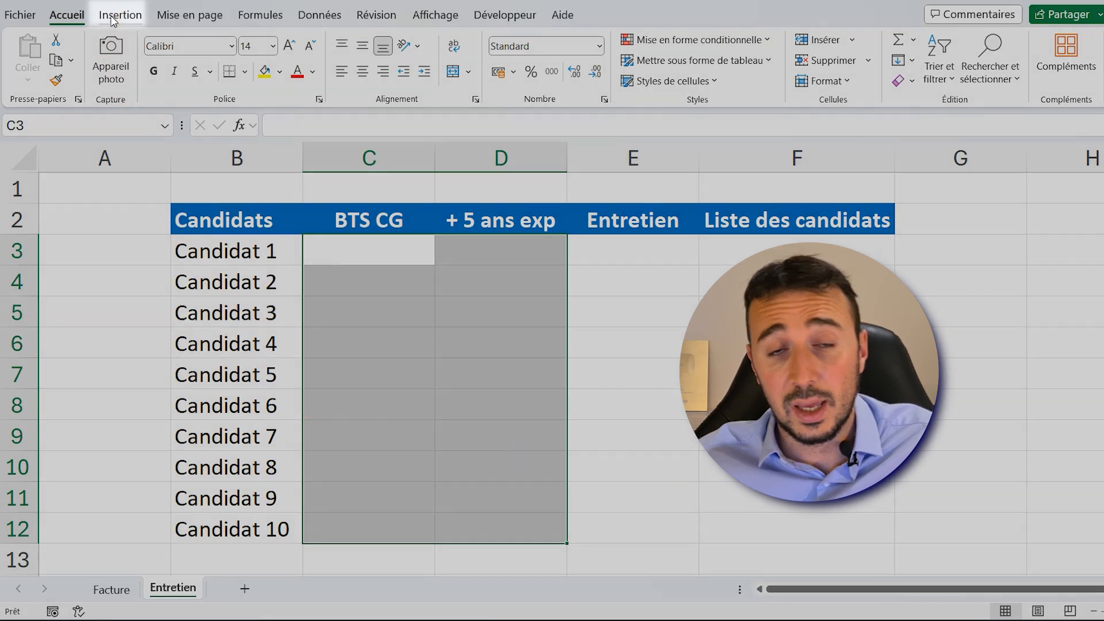
click(115, 17)
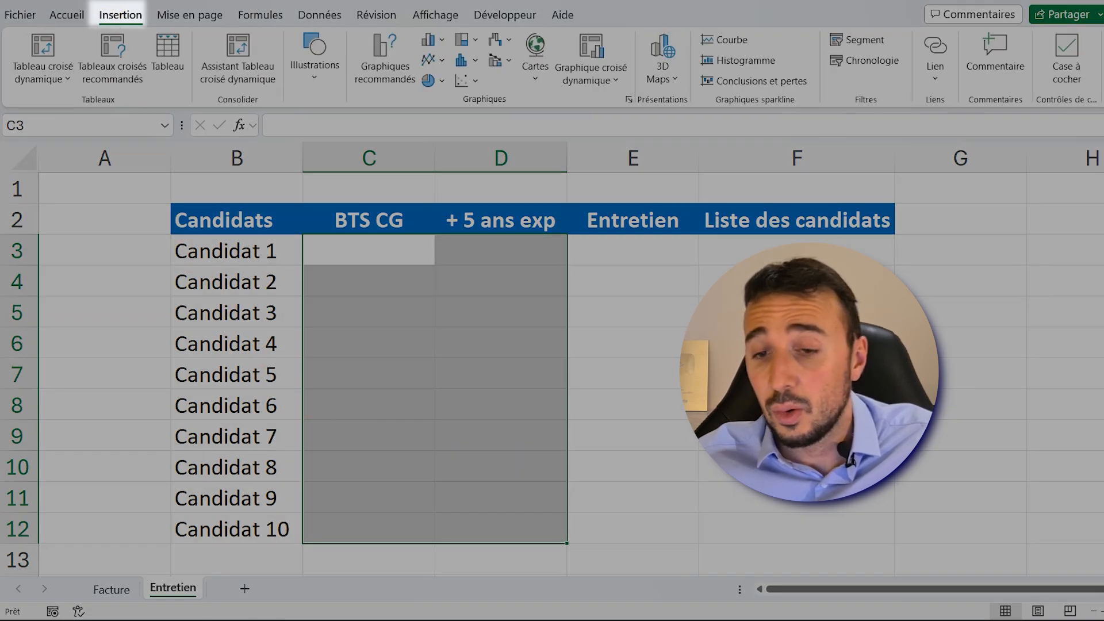
click(1066, 57)
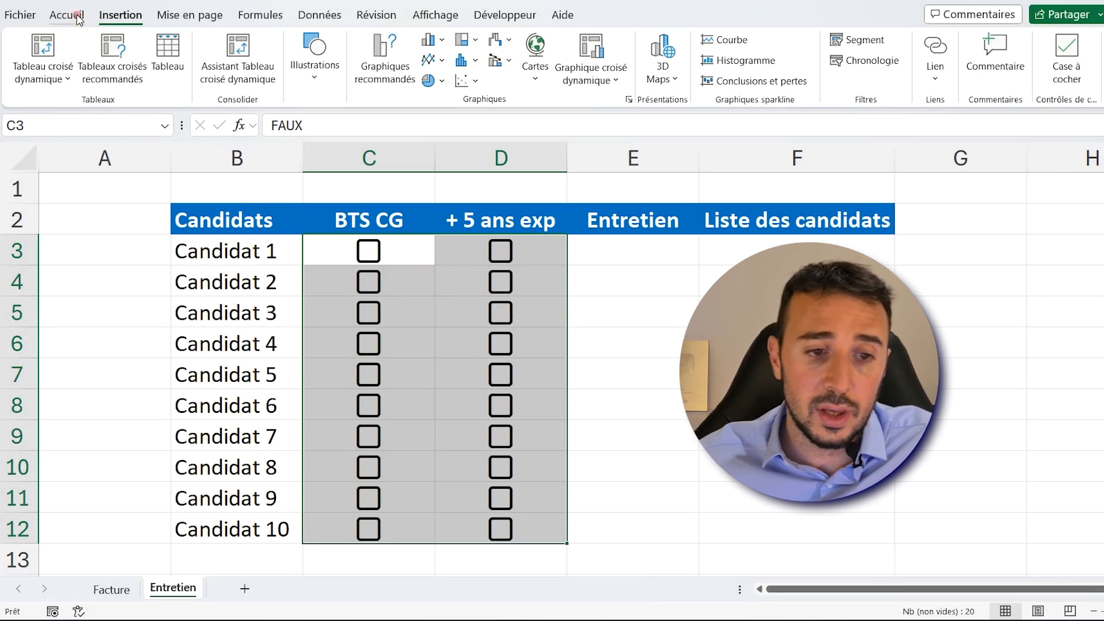
- Set the font colour of the checkboxes in C3:D12 to standard blue
click(67, 14)
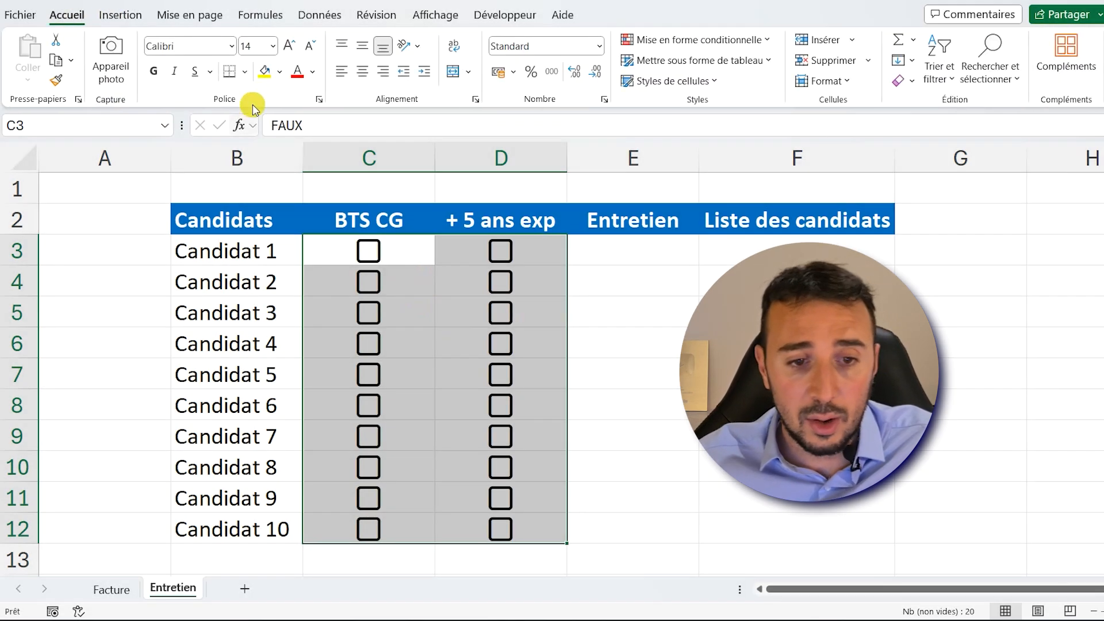
click(314, 72)
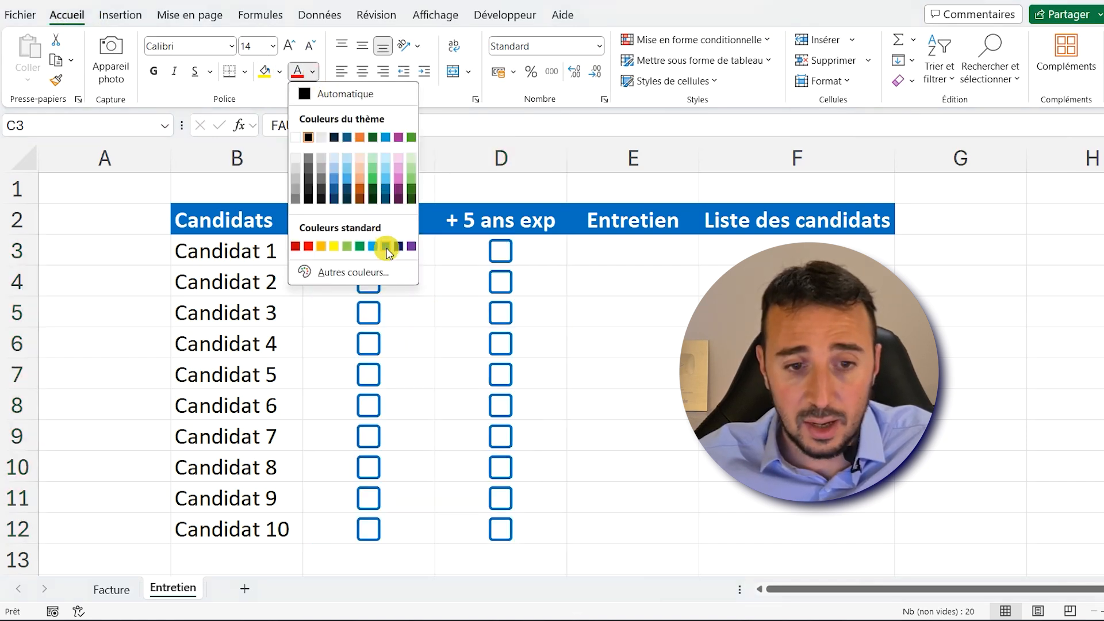
click(387, 247)
- Begin a formula in Entretien cell E3 with =SI(ET( for Candidat 1
click(641, 249)
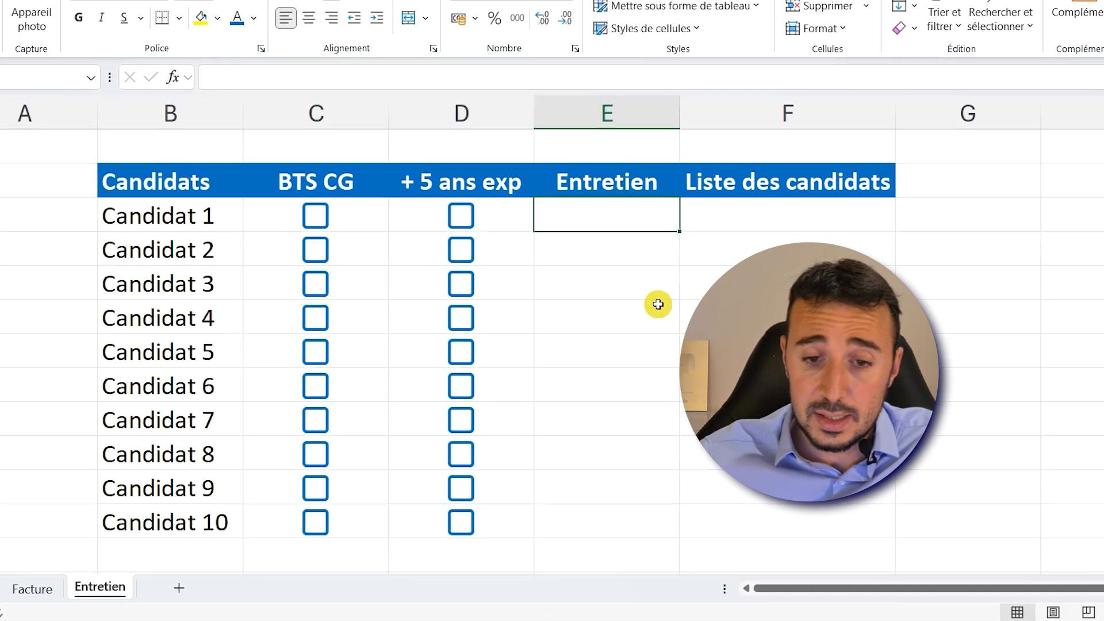
text(=SI()
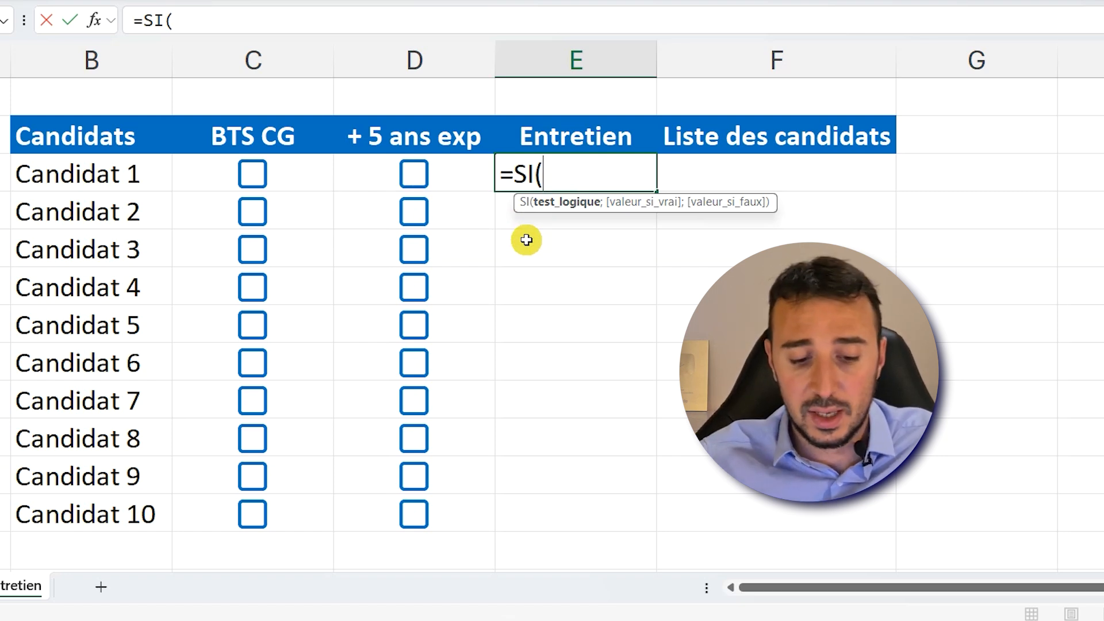
text(ET()
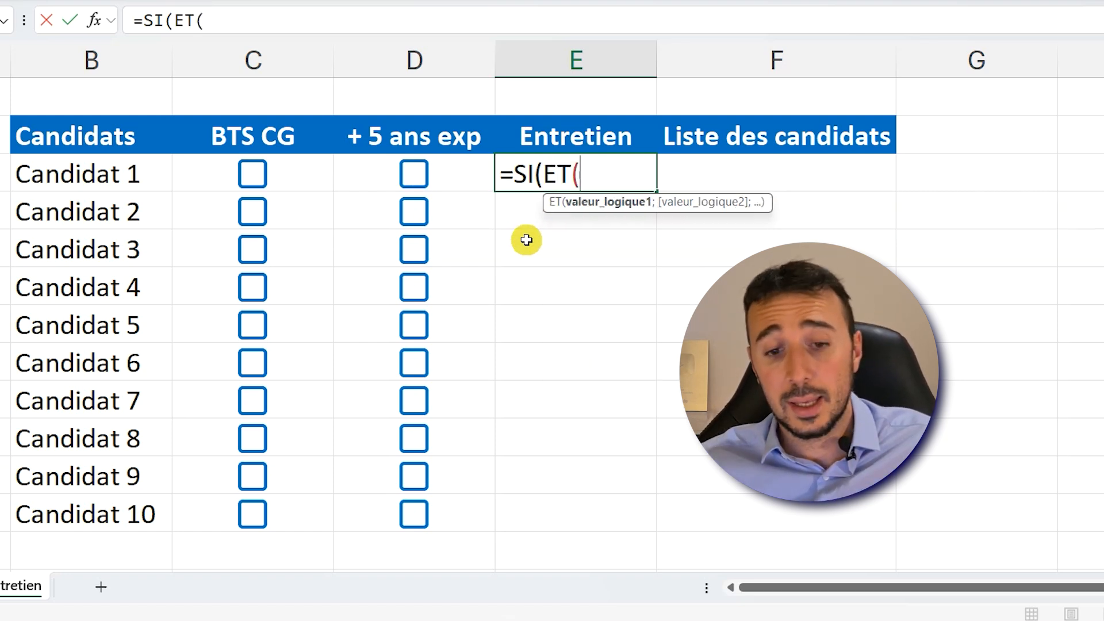
click(295, 173)
text(=)
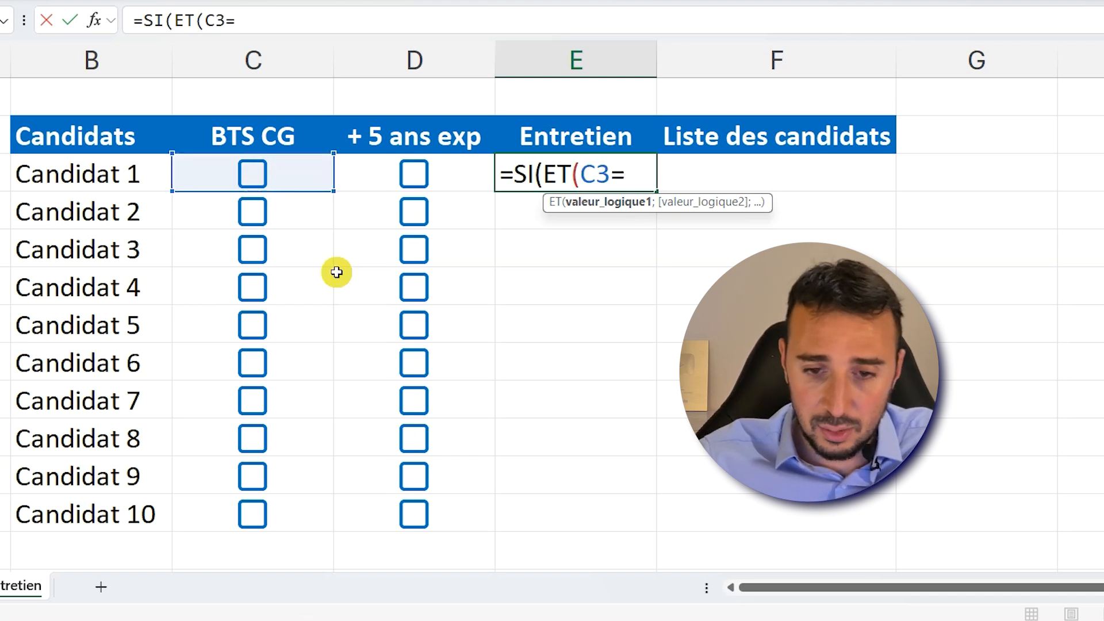
text(VRAI)
key(BackSpace)
key(BackSpace)
key(BackSpace)
key(BackSpace)
key(BackSpace)
key(BackSpace)
key(BackSpace)
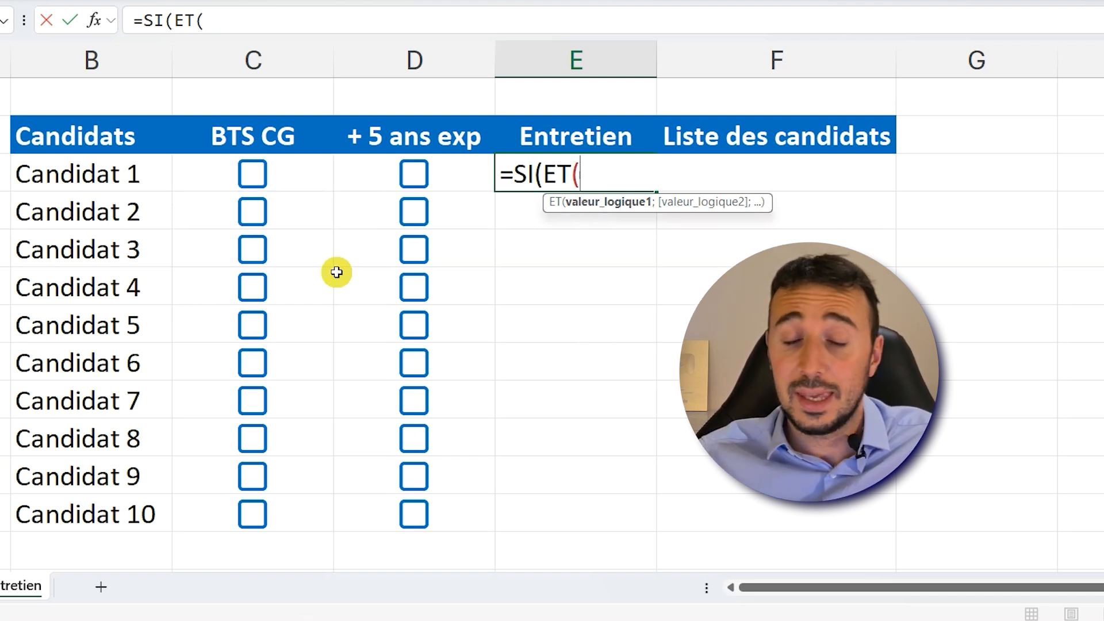
- Set C3 and D3 as the two ET conditions in the E3 formula and close the ET test
click(294, 174)
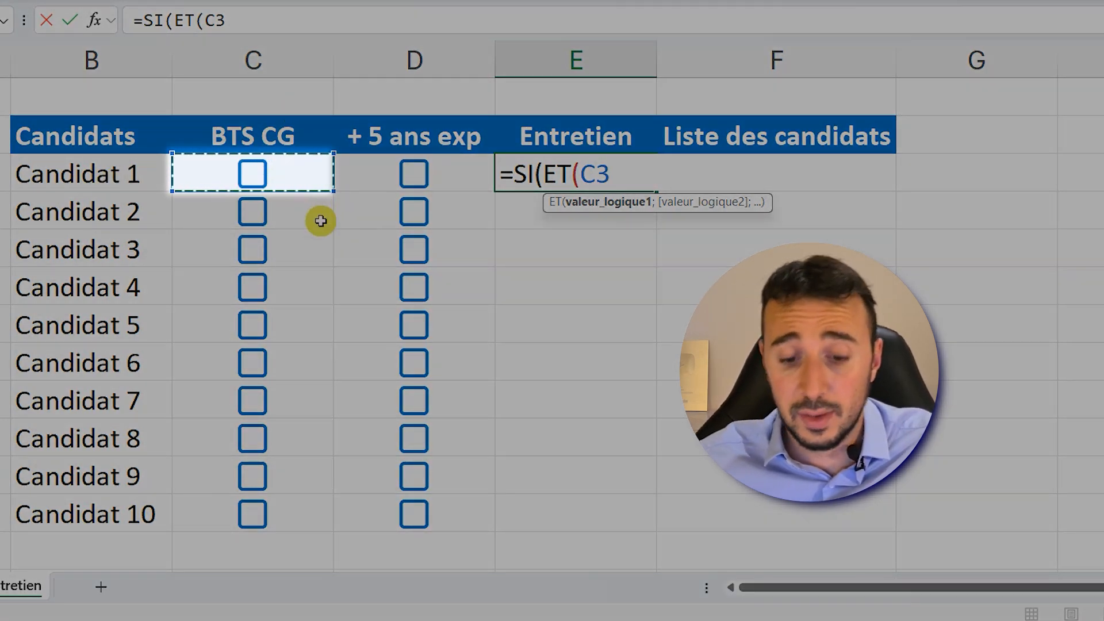
text(;)
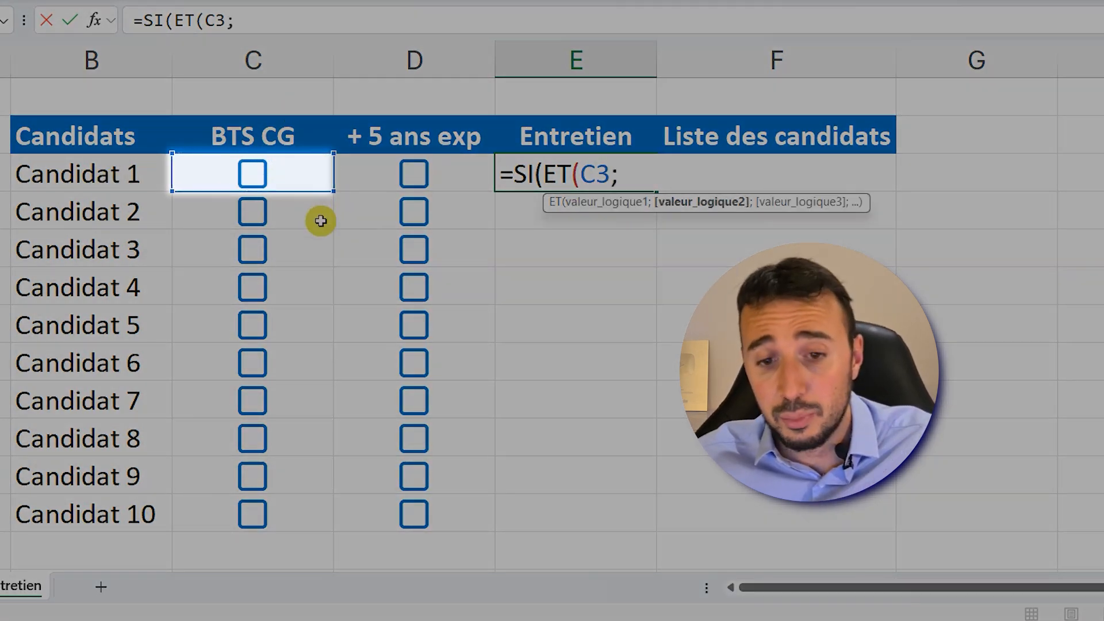
click(370, 182)
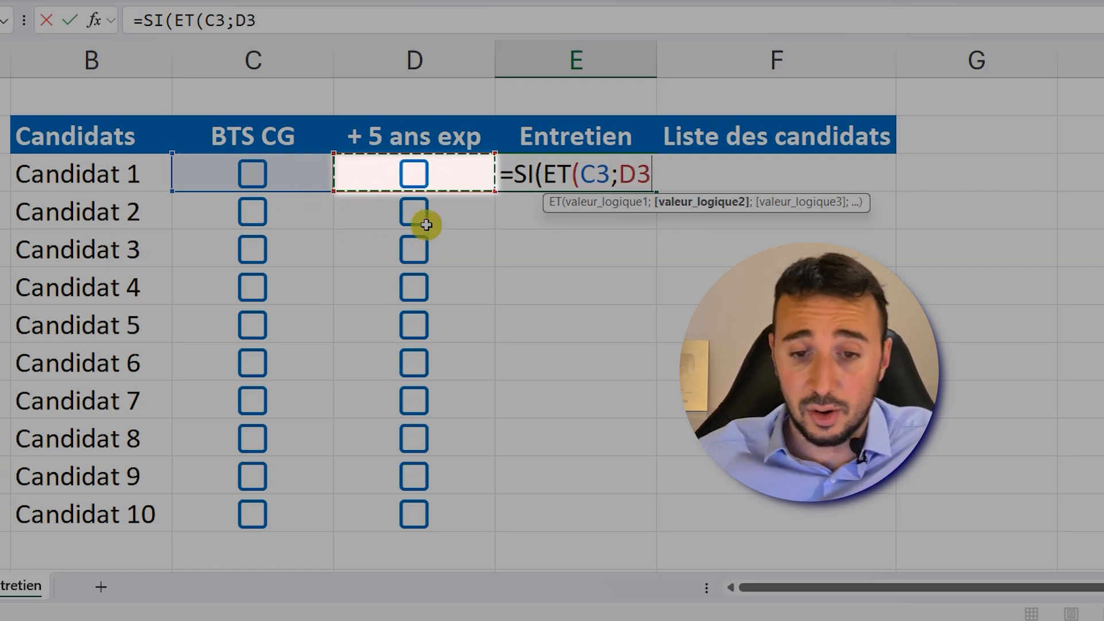
text())
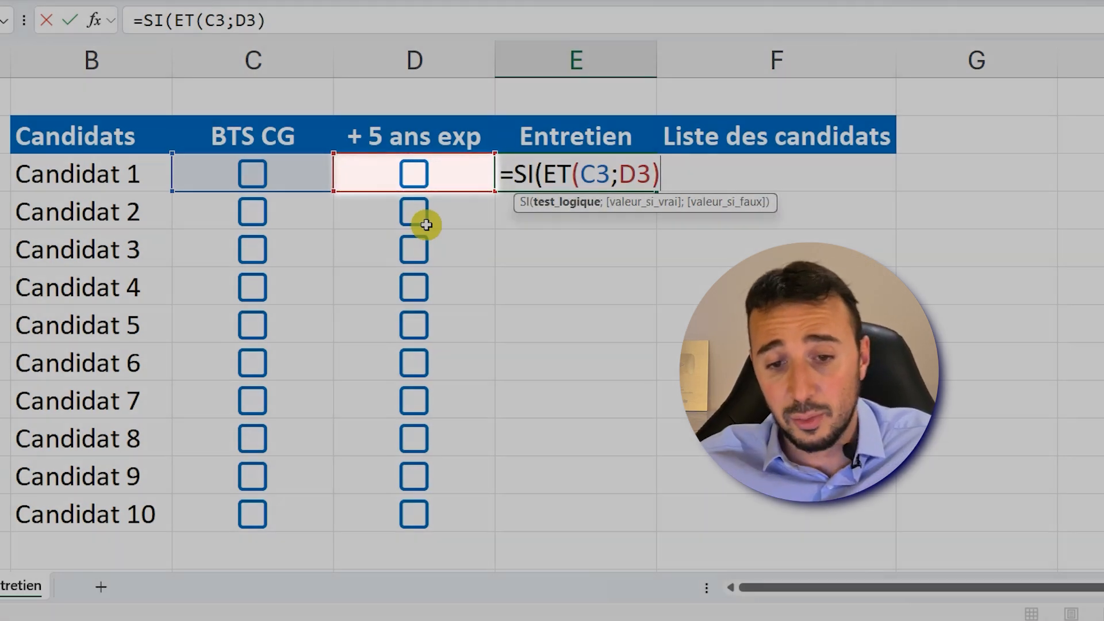
text(;)
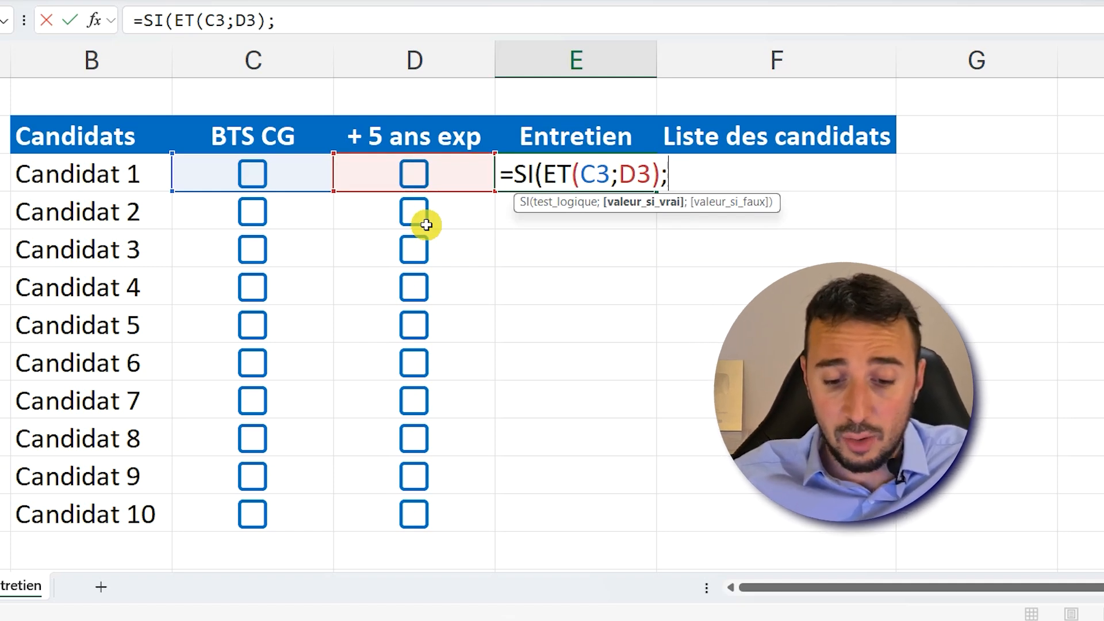
- Finish the E3 formula with "OUI" if true and "NON" if false, and fill it down to E12
text("OUI)
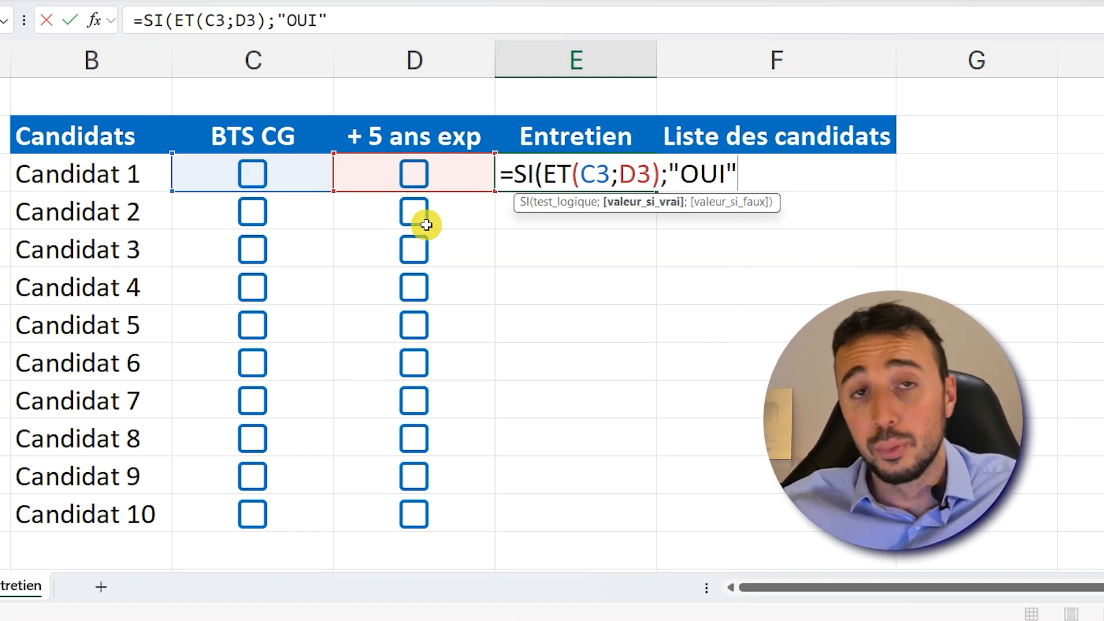
text(";)
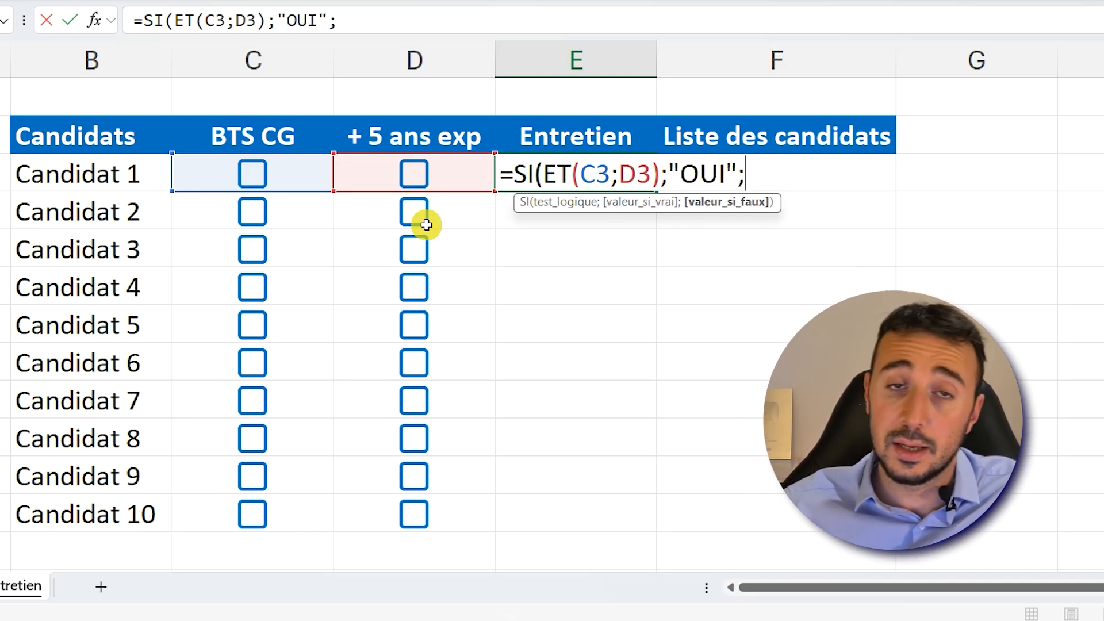
text("NON)
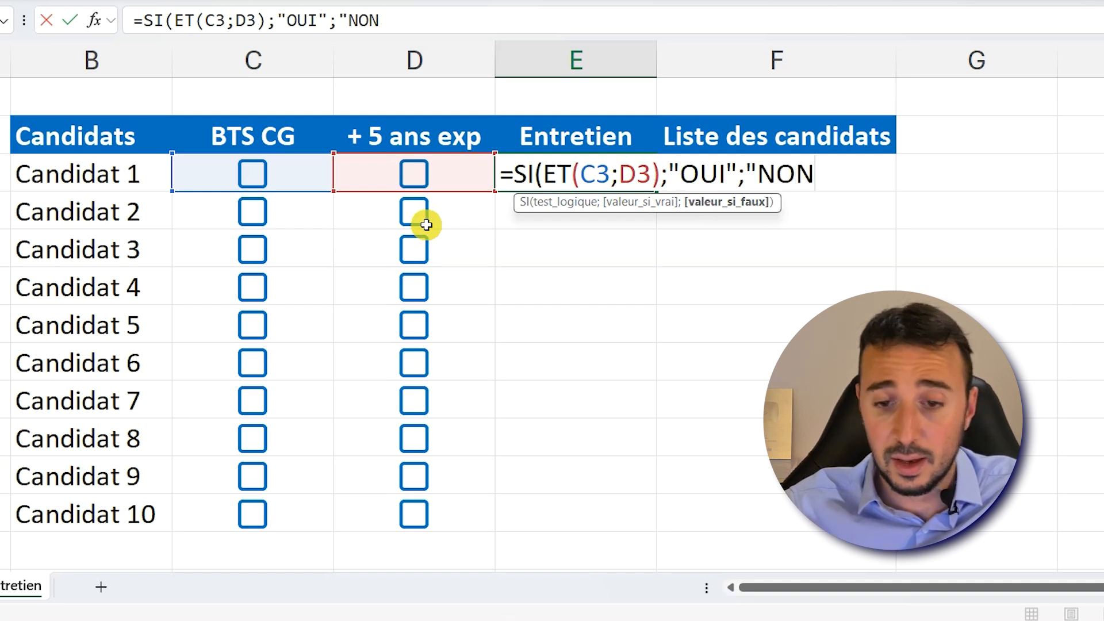
text("))
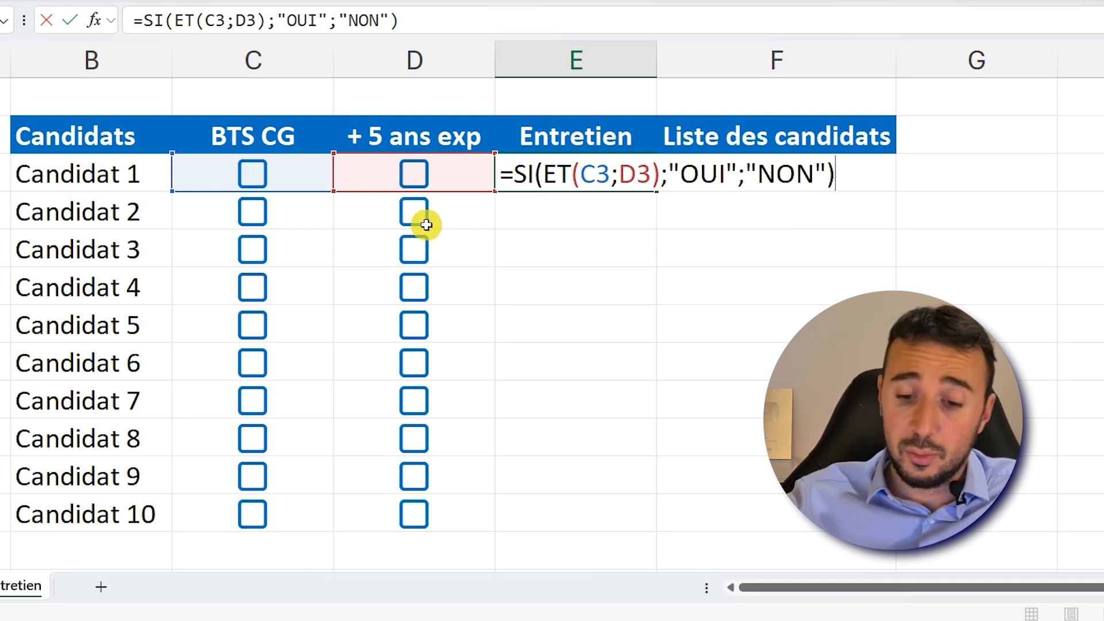
key(Return)
click(562, 180)
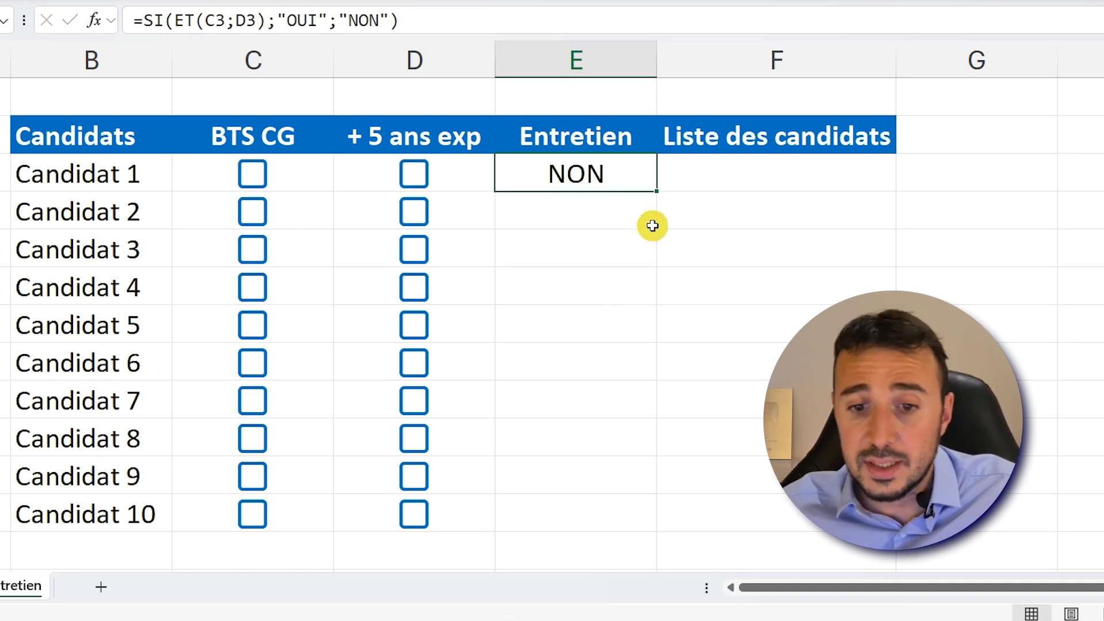
double_click(658, 196)
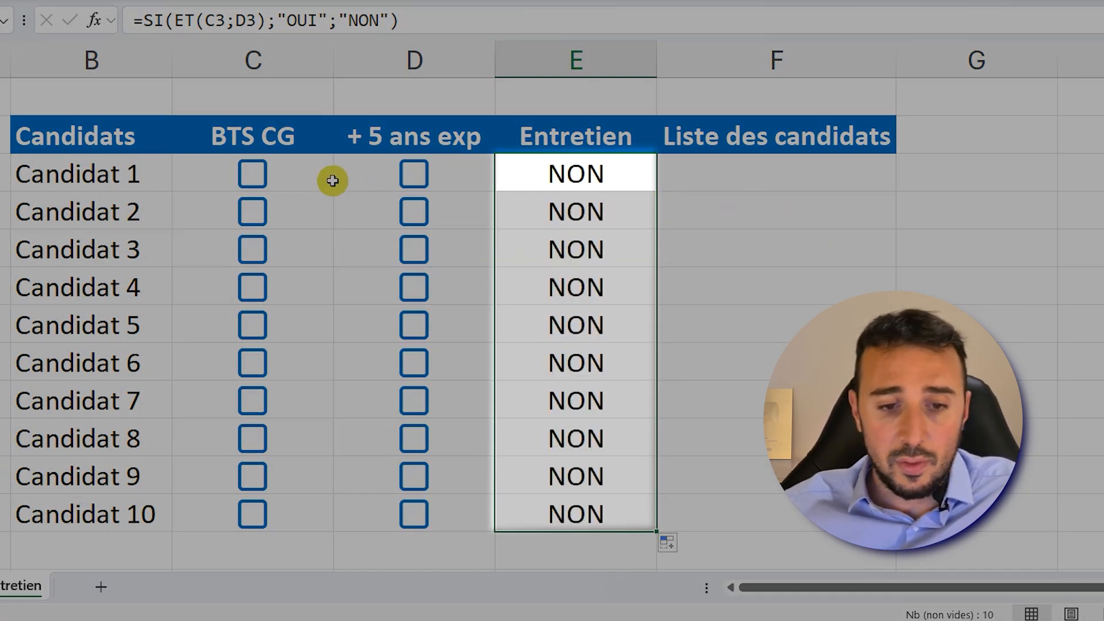
- Tick BTS CG for Candidats 1, 3, 6 and 8, and + 5 ans exp for Candidats 1, 4, 6 and 9
click(253, 175)
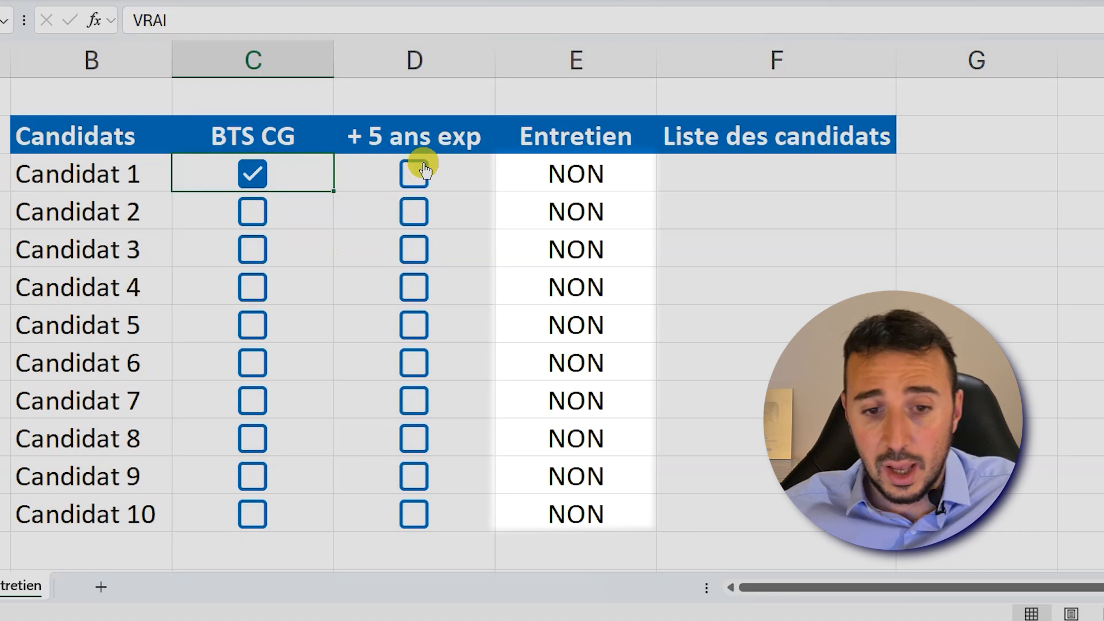
click(414, 174)
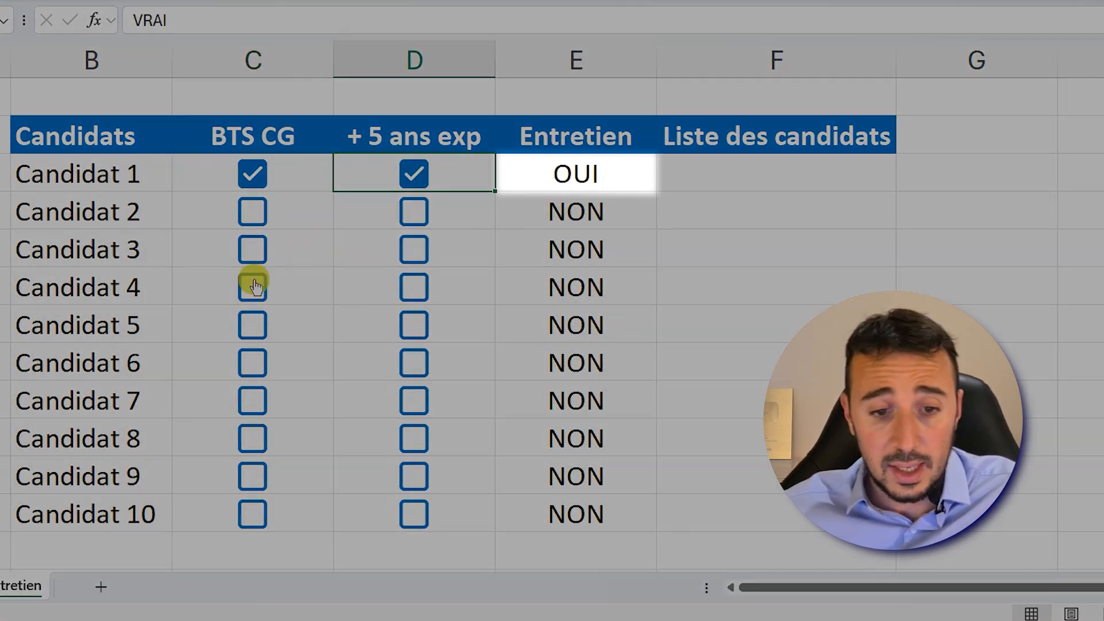
click(248, 256)
click(413, 287)
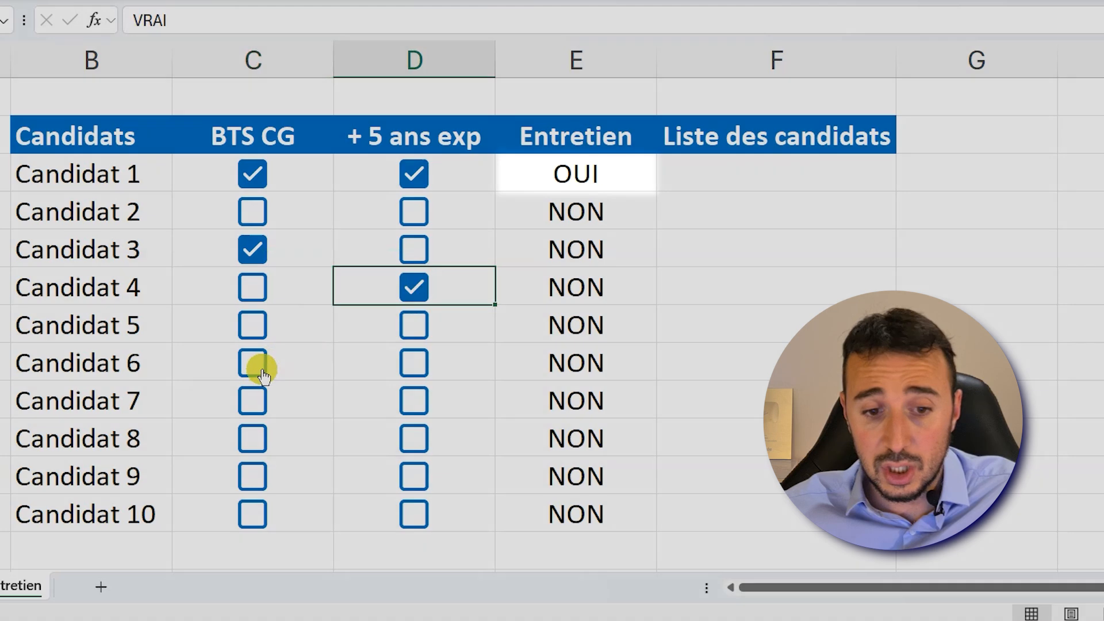
click(259, 368)
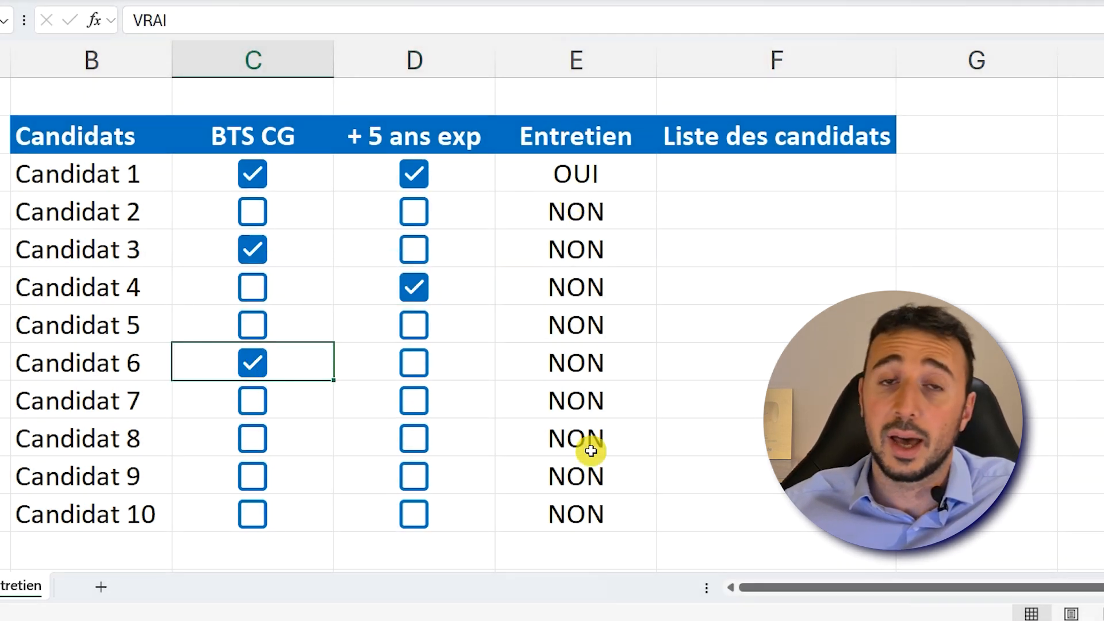
click(414, 363)
click(414, 476)
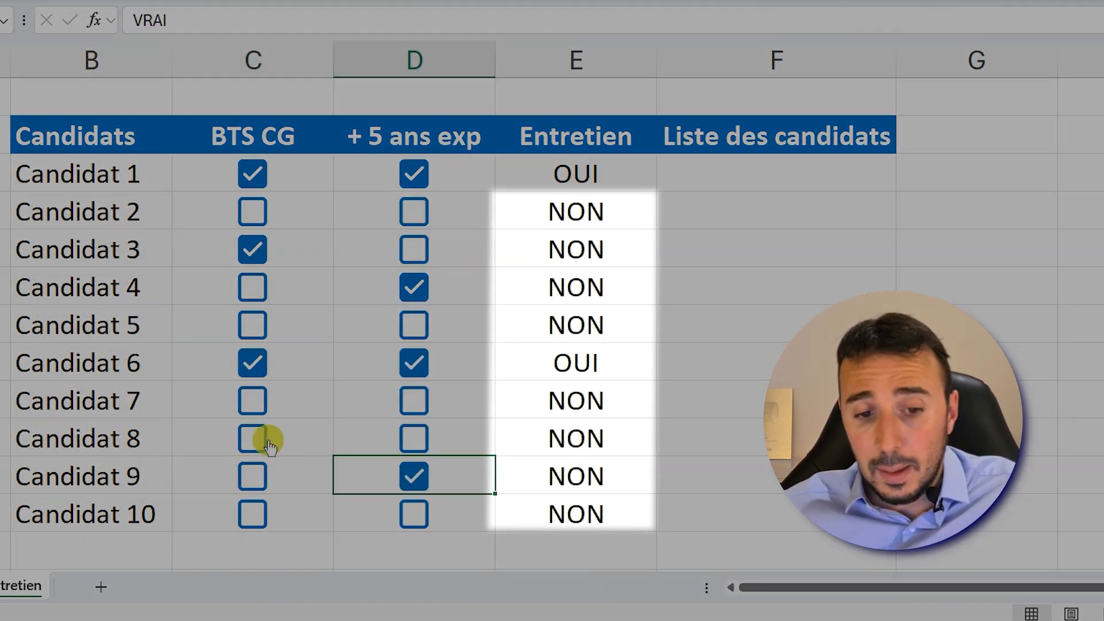
click(263, 442)
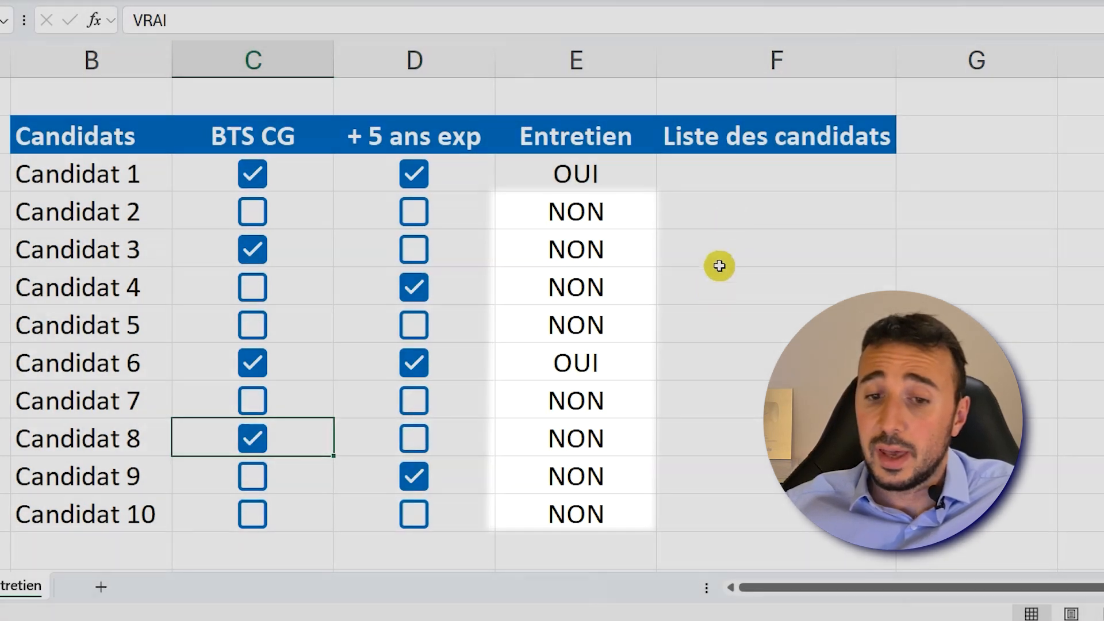
- Enter =FILTRE(B3:B12;E3:E12="OUI") in F3 under Liste des candidats to list the candidates selected for an interview
click(740, 178)
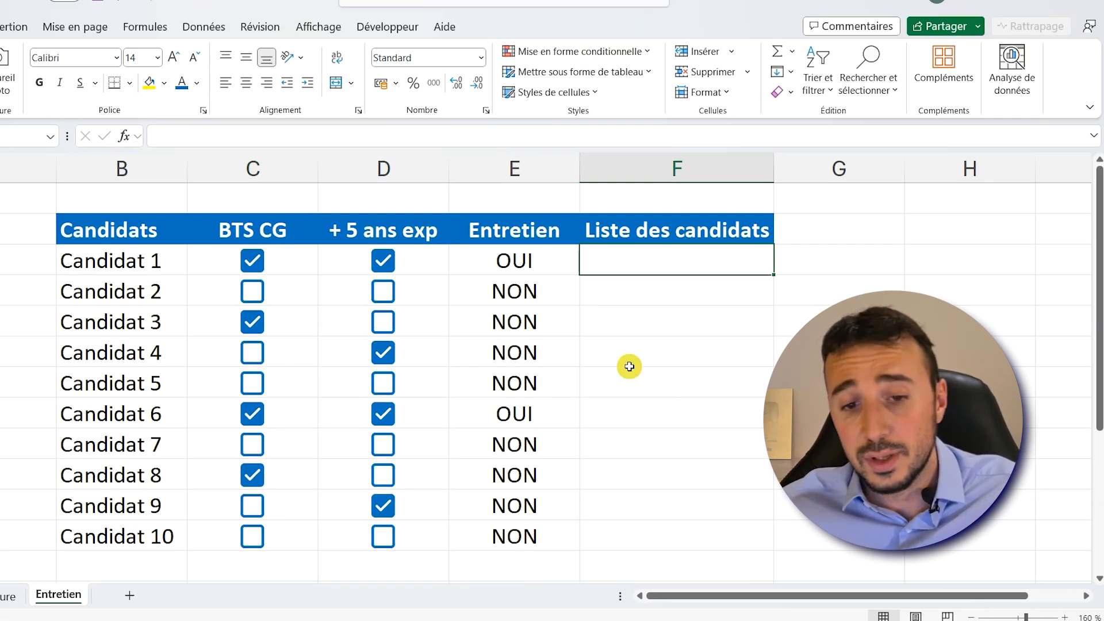
text(=FILTRE)
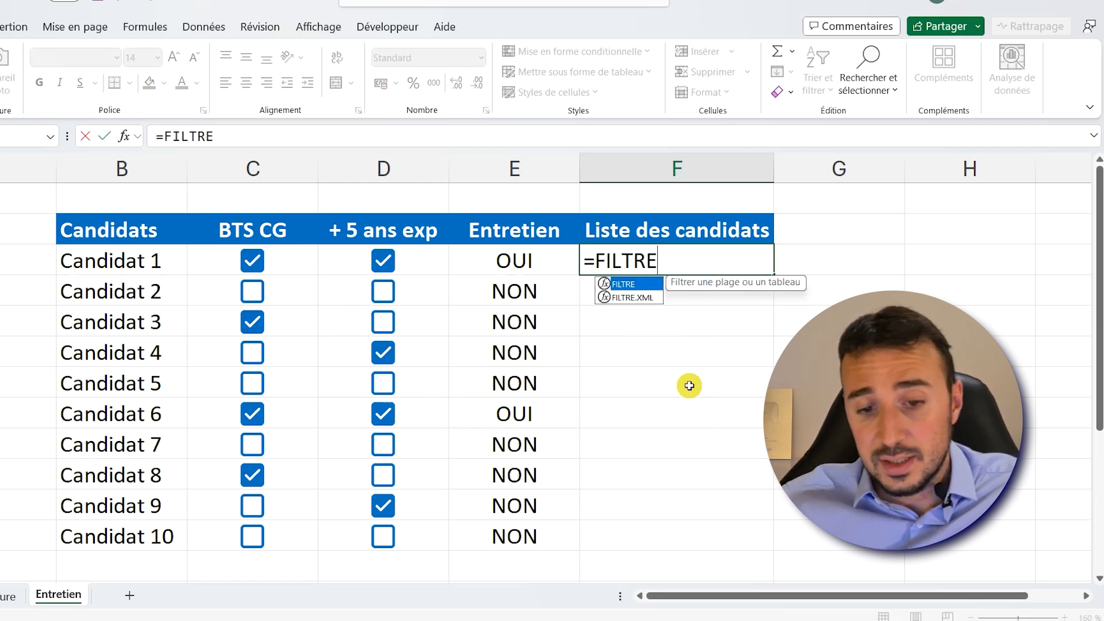
text(()
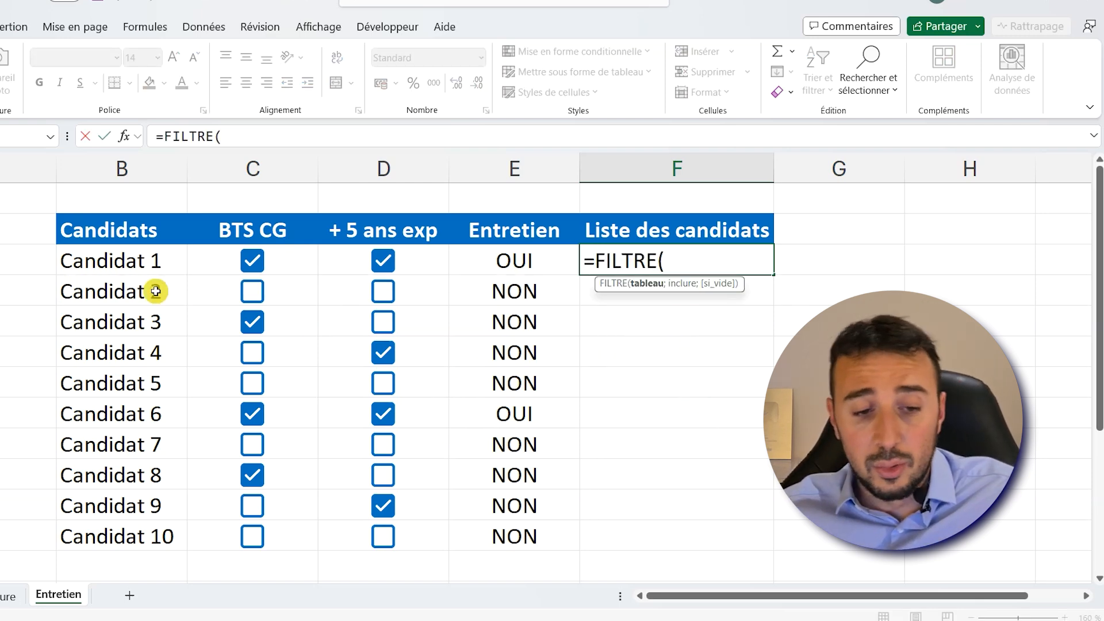
drag(138, 266, 148, 538)
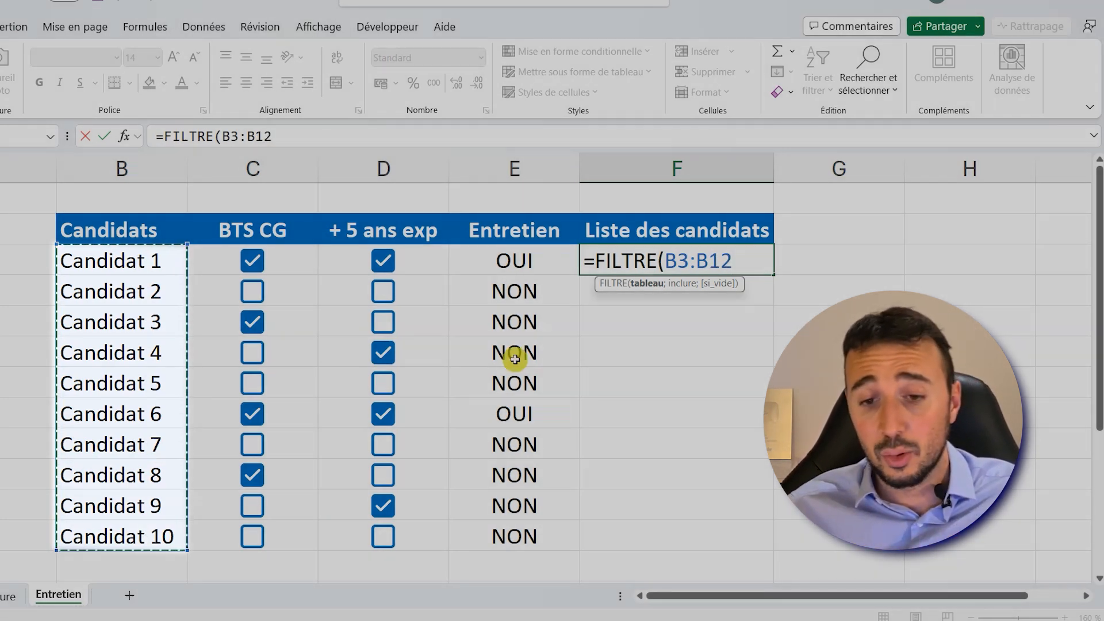
text(;)
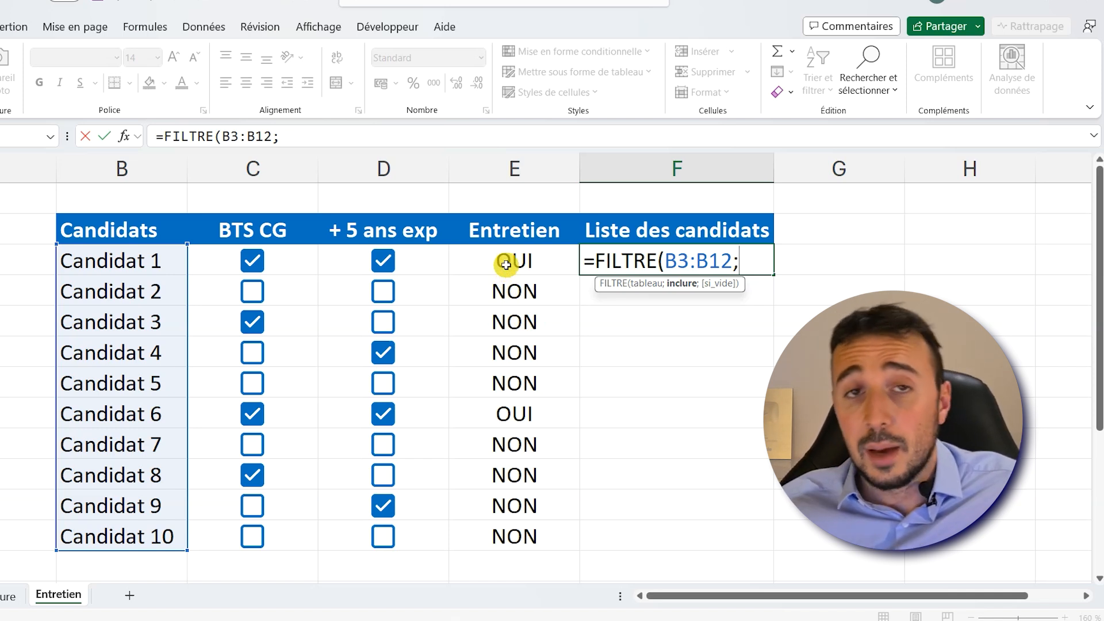
drag(506, 264, 500, 536)
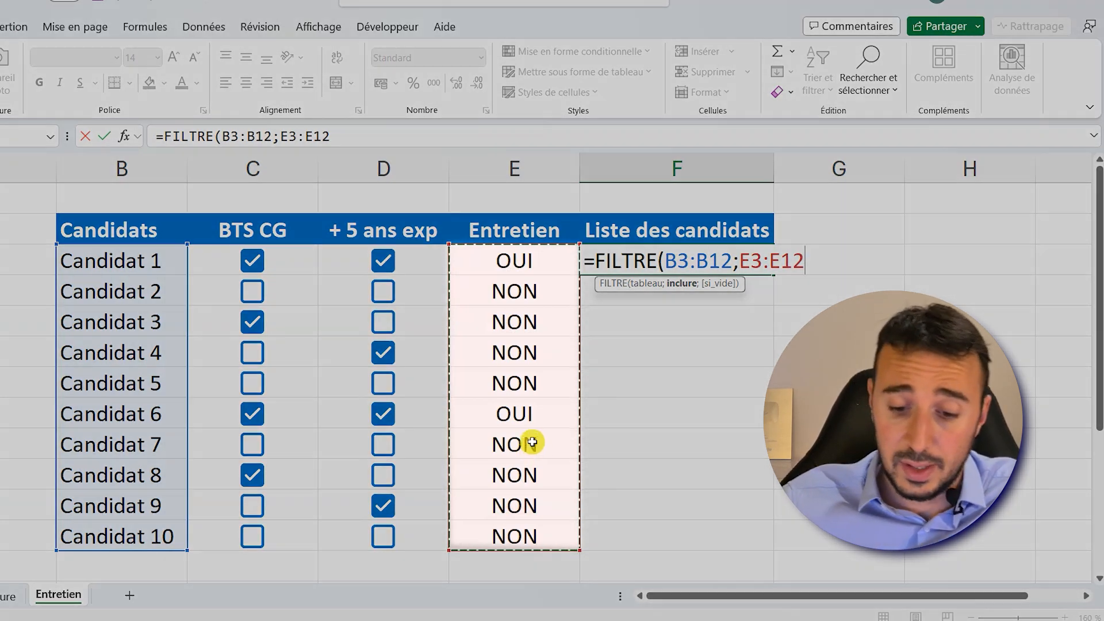
text(=)
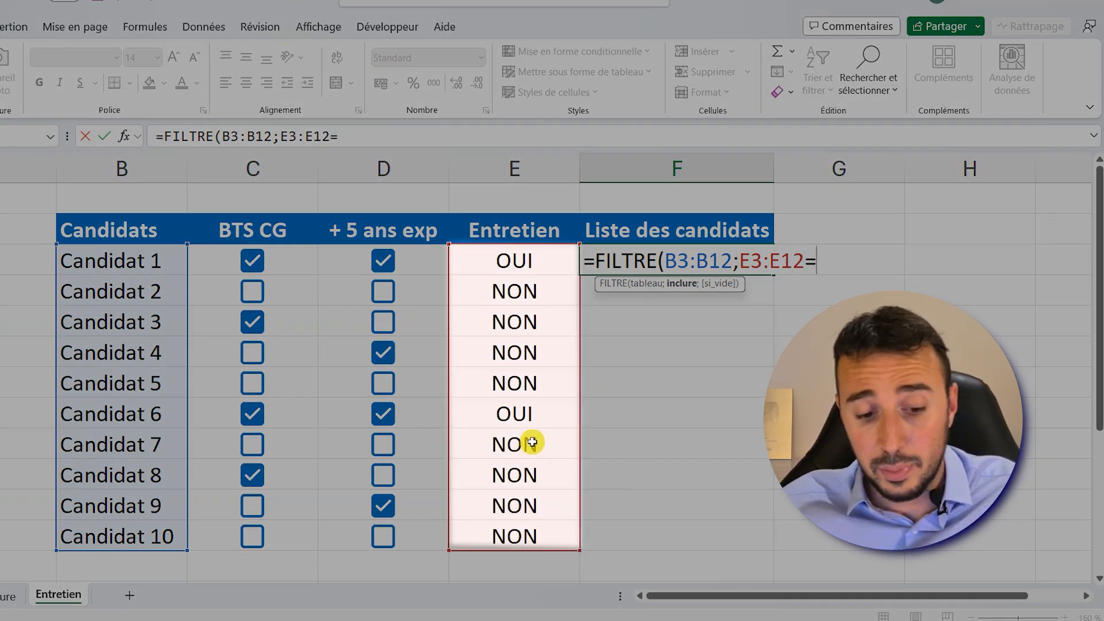
text("OUI")
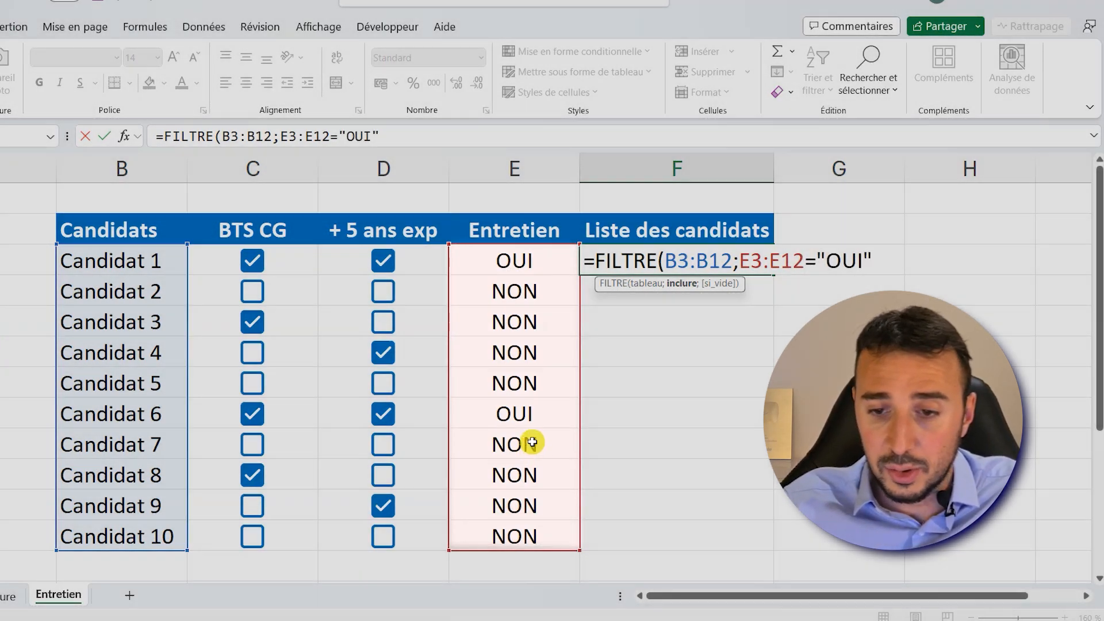
text())
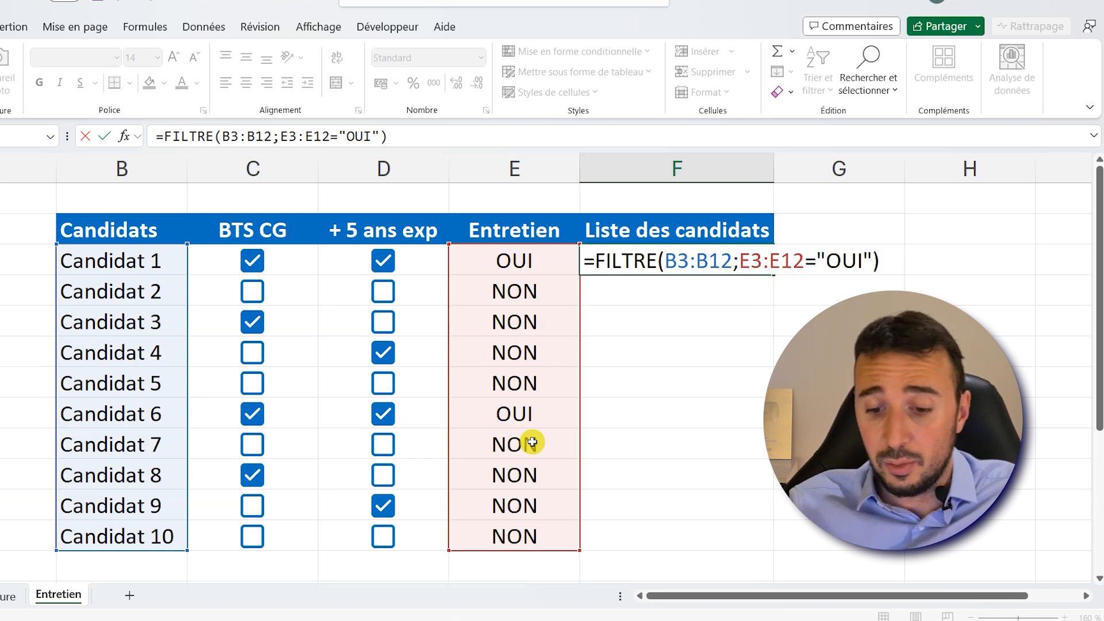
key(Return)
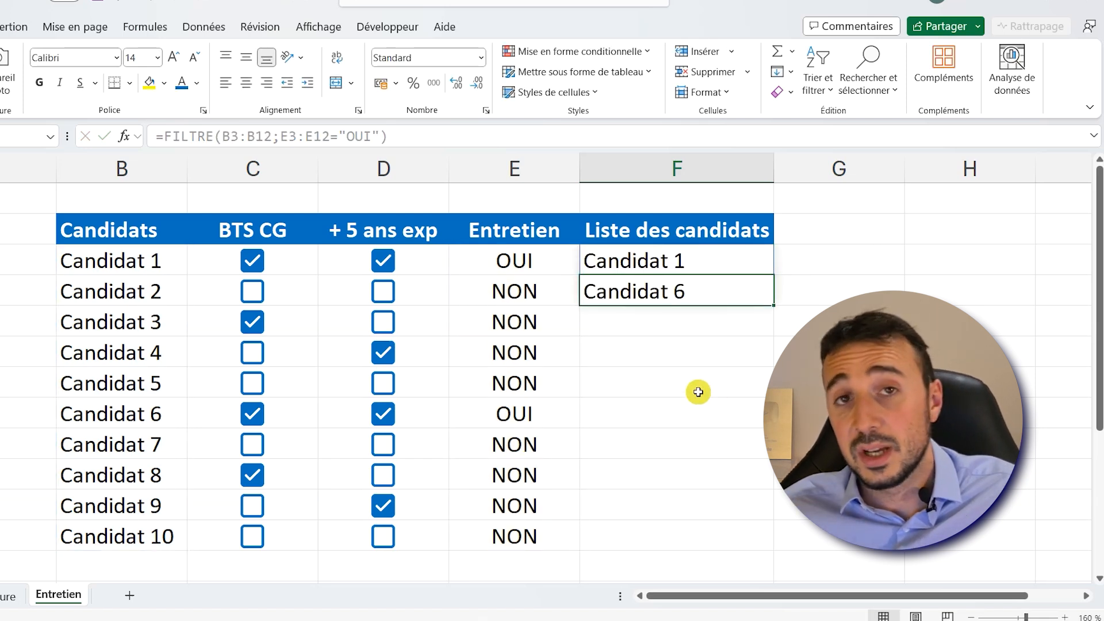
- Tick both BTS CG and + 5 ans exp for Candidat 7
click(383, 444)
click(242, 444)
click(259, 444)
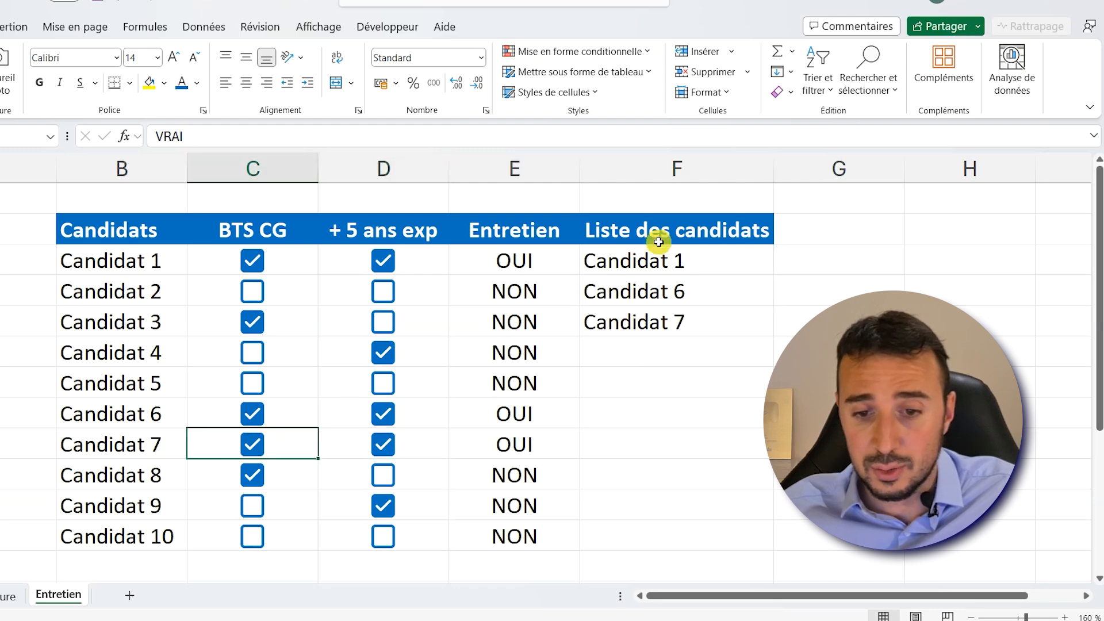